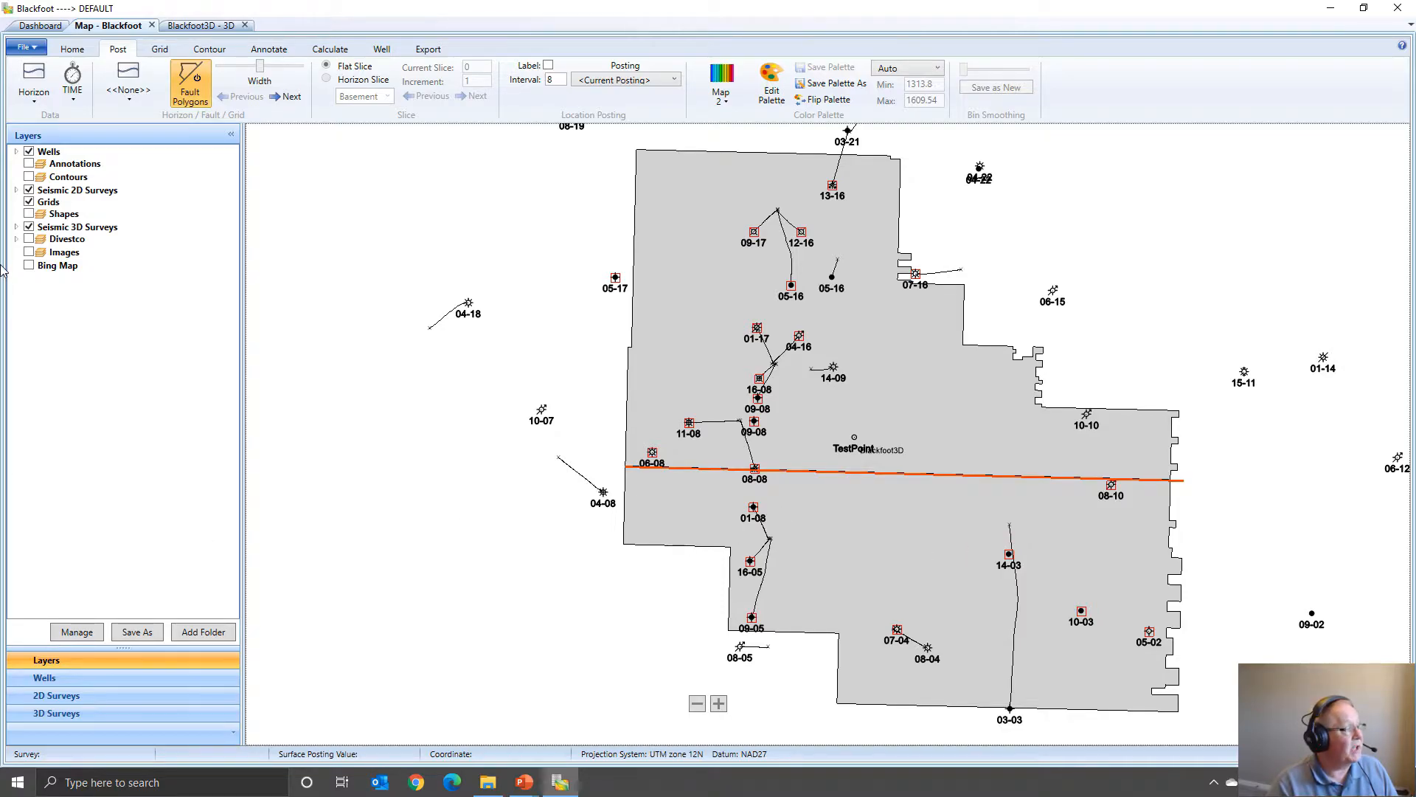
Check the project datum and replacement velocity in the project properties without changing them
{"action": "left_click", "coordinate": [25, 46]}
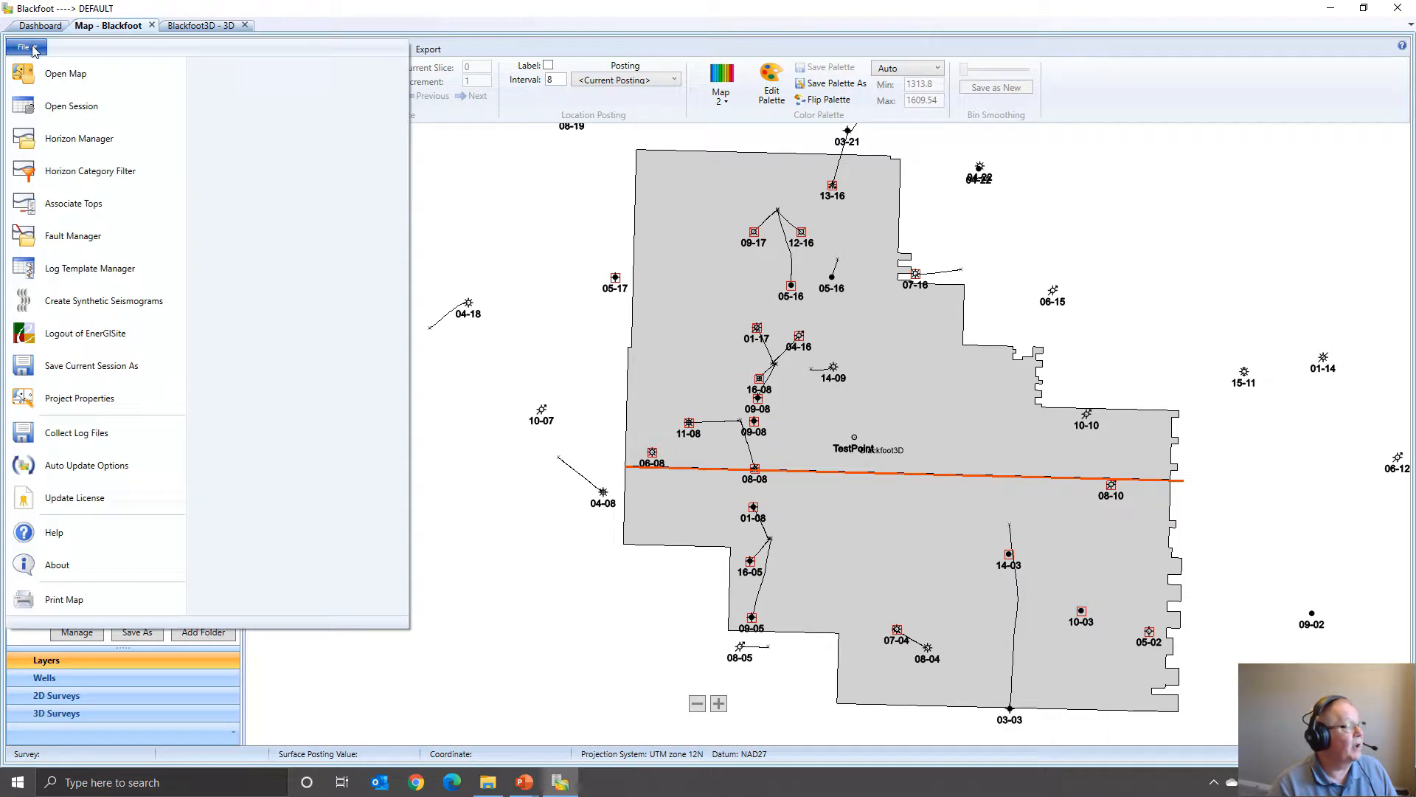
{"action": "left_click", "coordinate": [77, 399]}
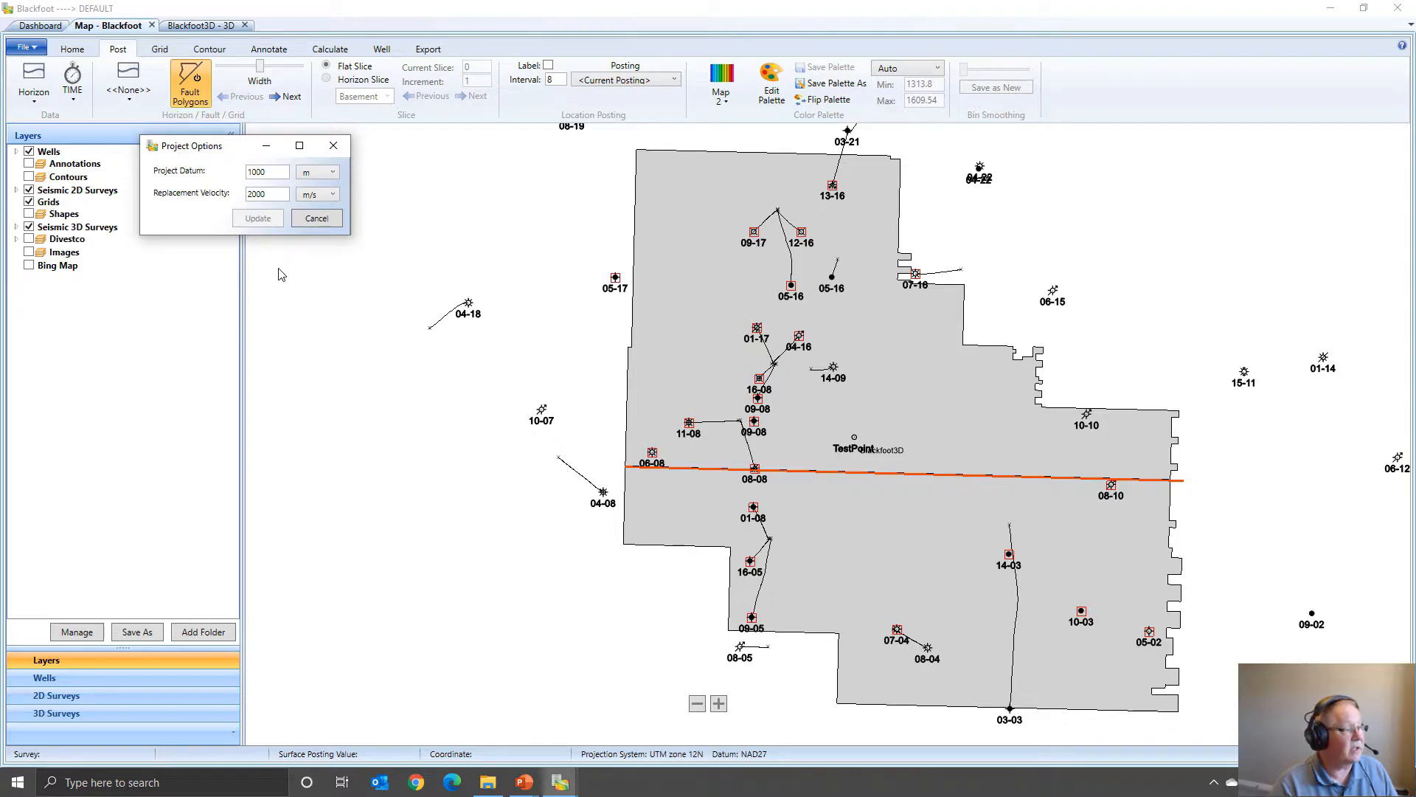
{"action": "left_click", "coordinate": [316, 218]}
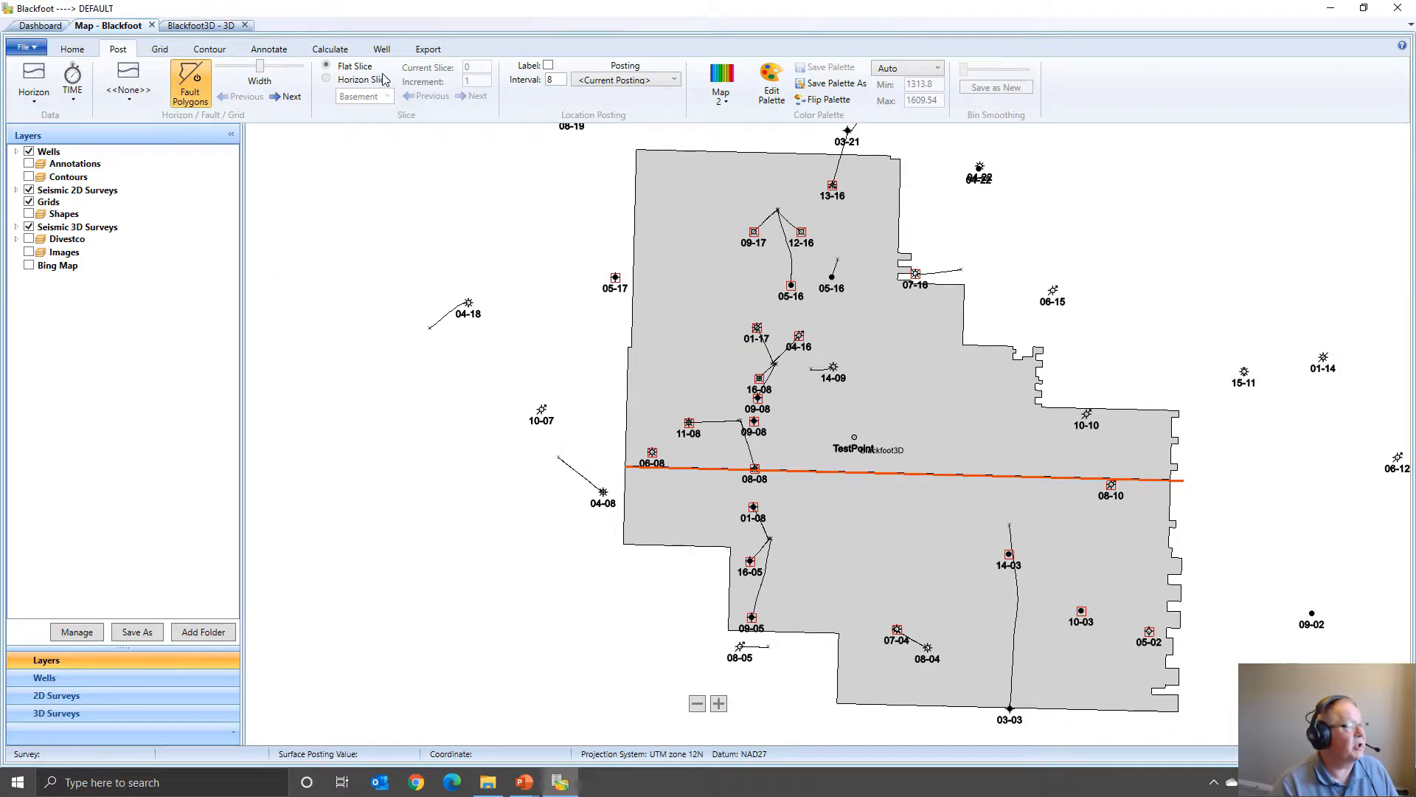
View the well ticket for well 09-08 beside the 11-08 well track and review its formation tops down to Basement
{"action": "left_click", "coordinate": [81, 50]}
{"action": "left_click", "coordinate": [430, 67]}
{"action": "left_click", "coordinate": [754, 422]}
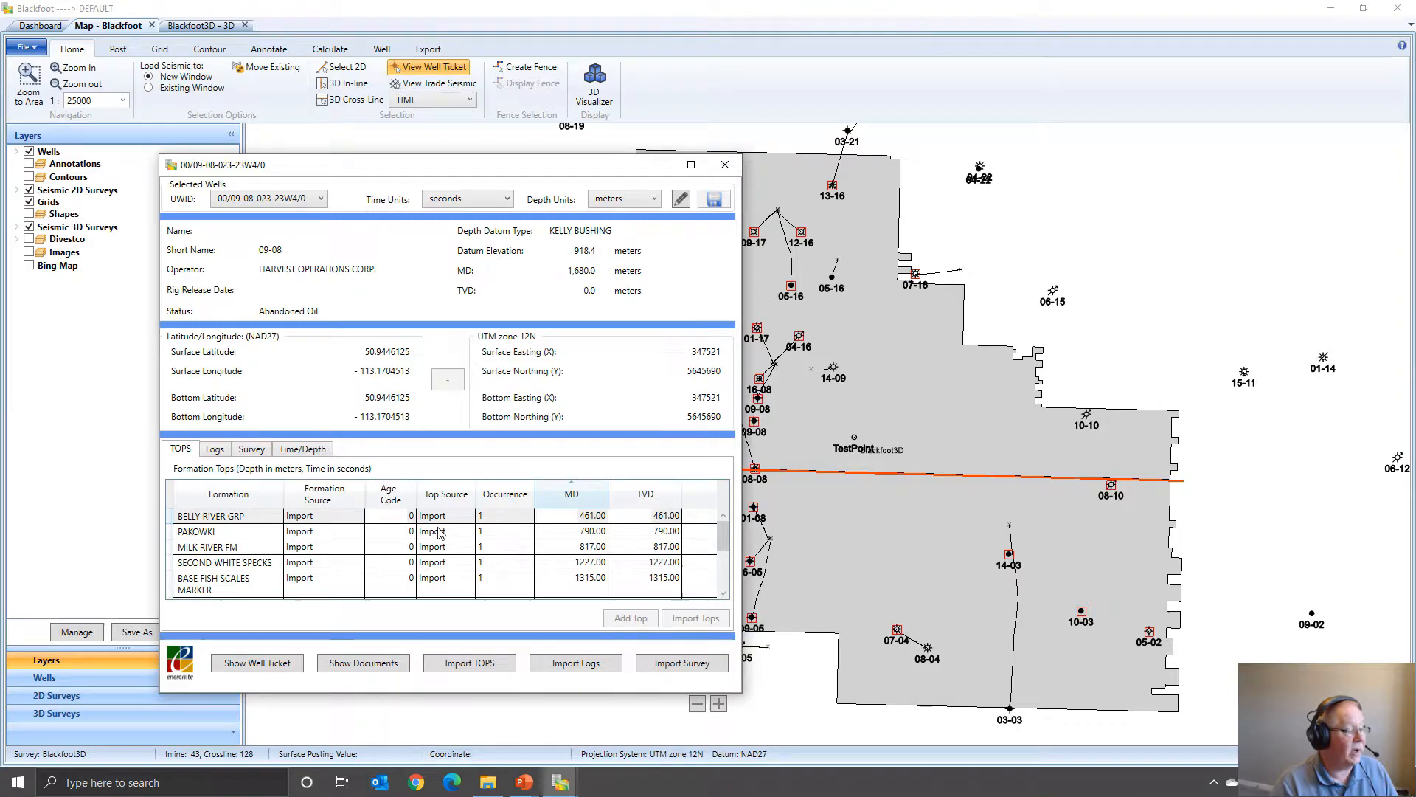
{"action": "scroll", "coordinate": [722, 543], "scroll_direction": "down", "scroll_amount": 3}
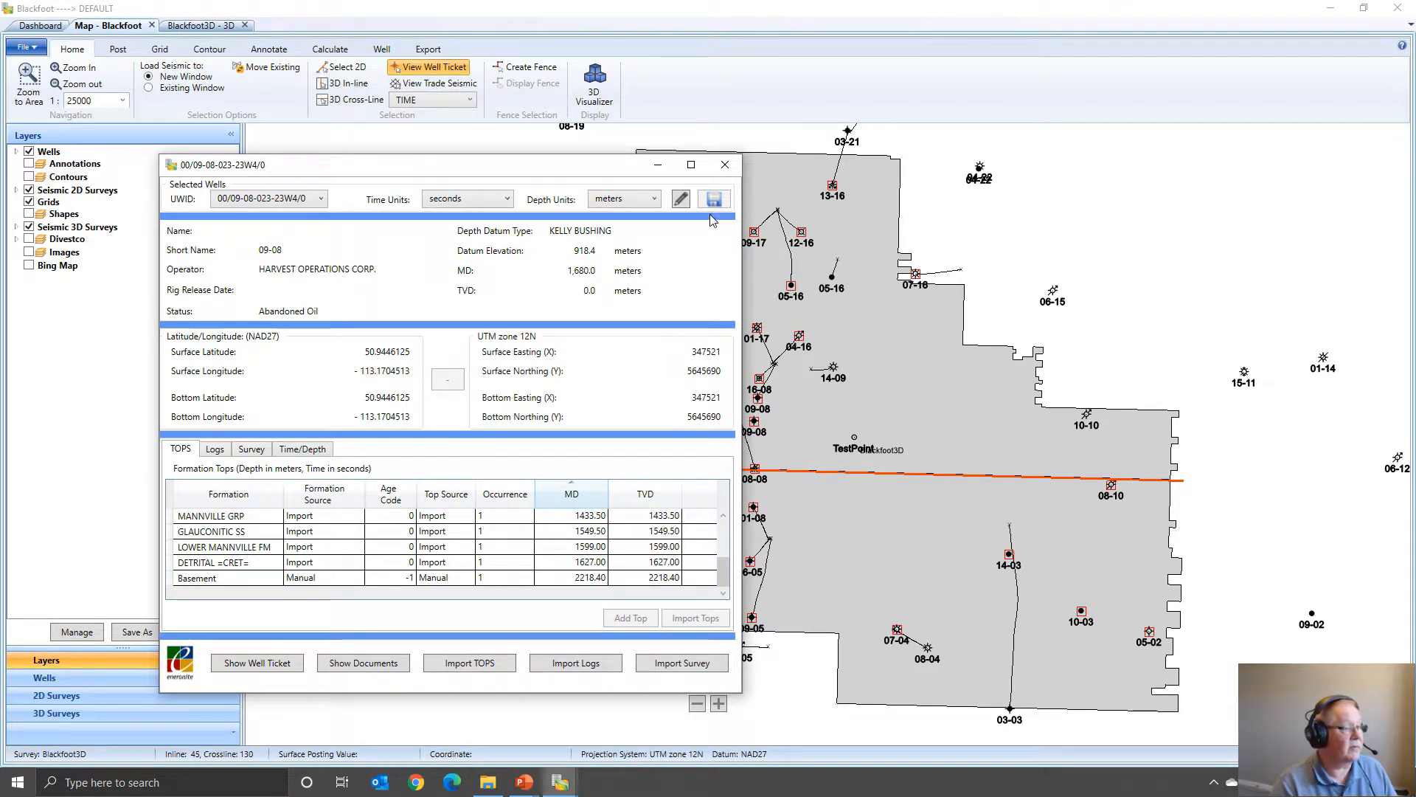
{"action": "left_click", "coordinate": [726, 166]}
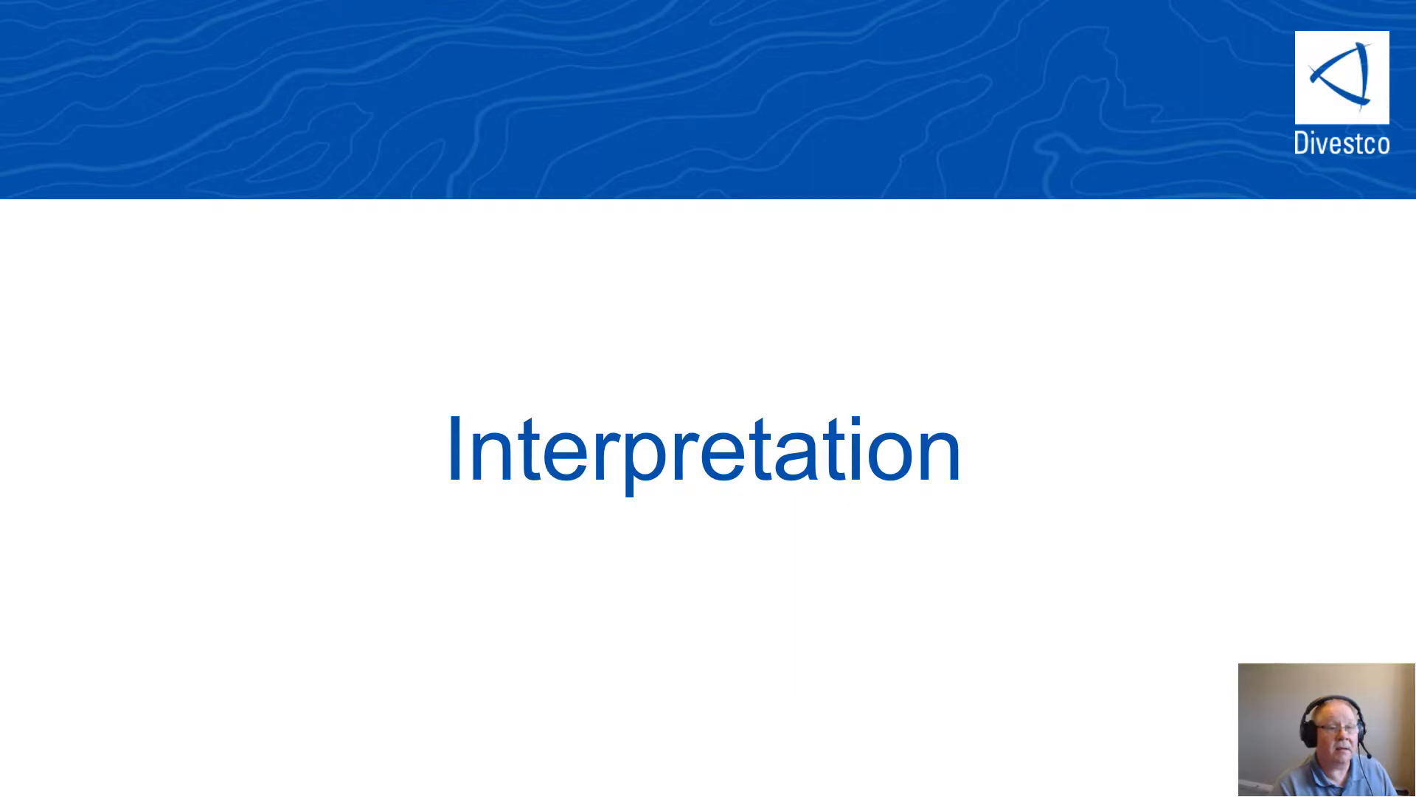
Switch from the slideshow to the Blackfoot project and examine the interpreted horizons on the Blackfoot3D seismic section down to the Basement
{"action": "key", "text": "alt+Tab"}
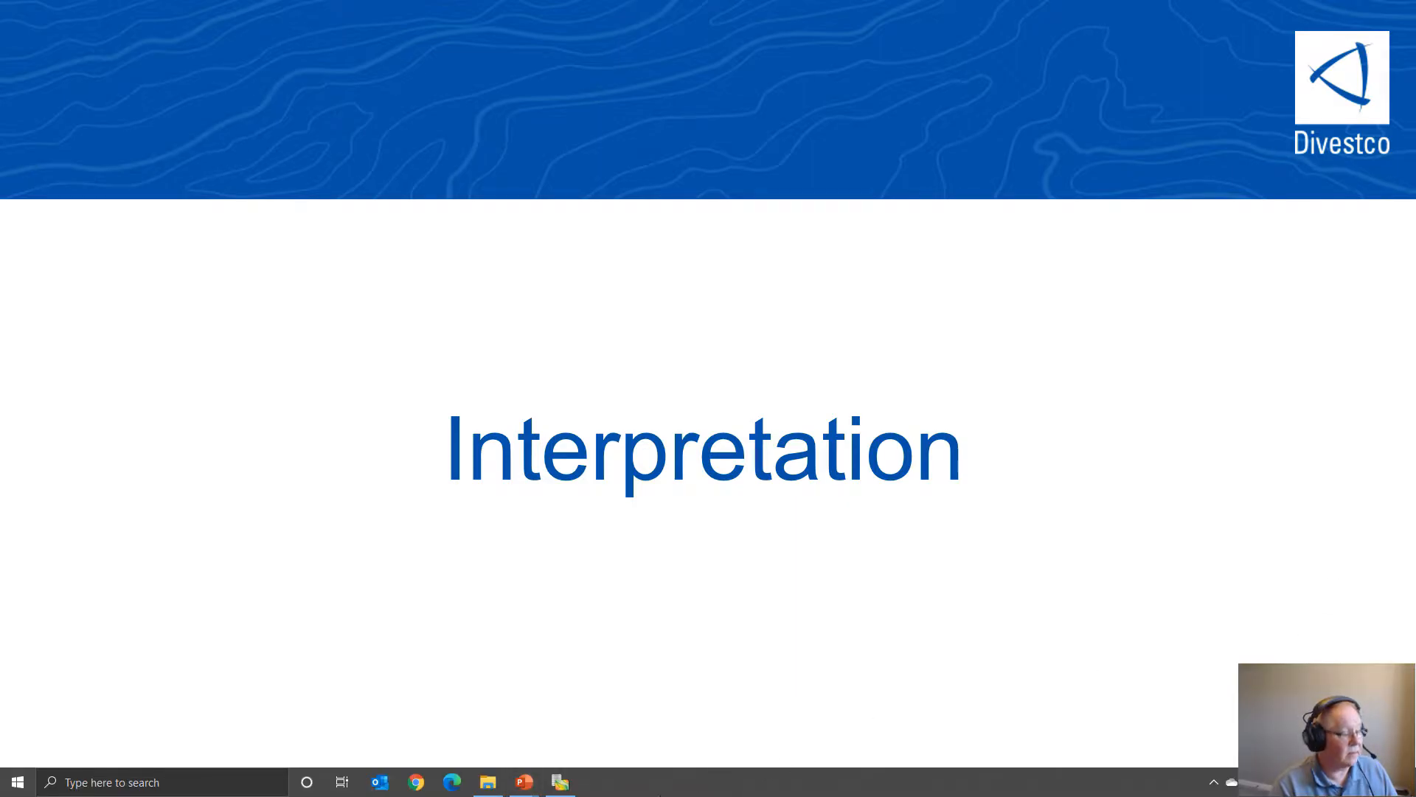
{"action": "left_click", "coordinate": [561, 782]}
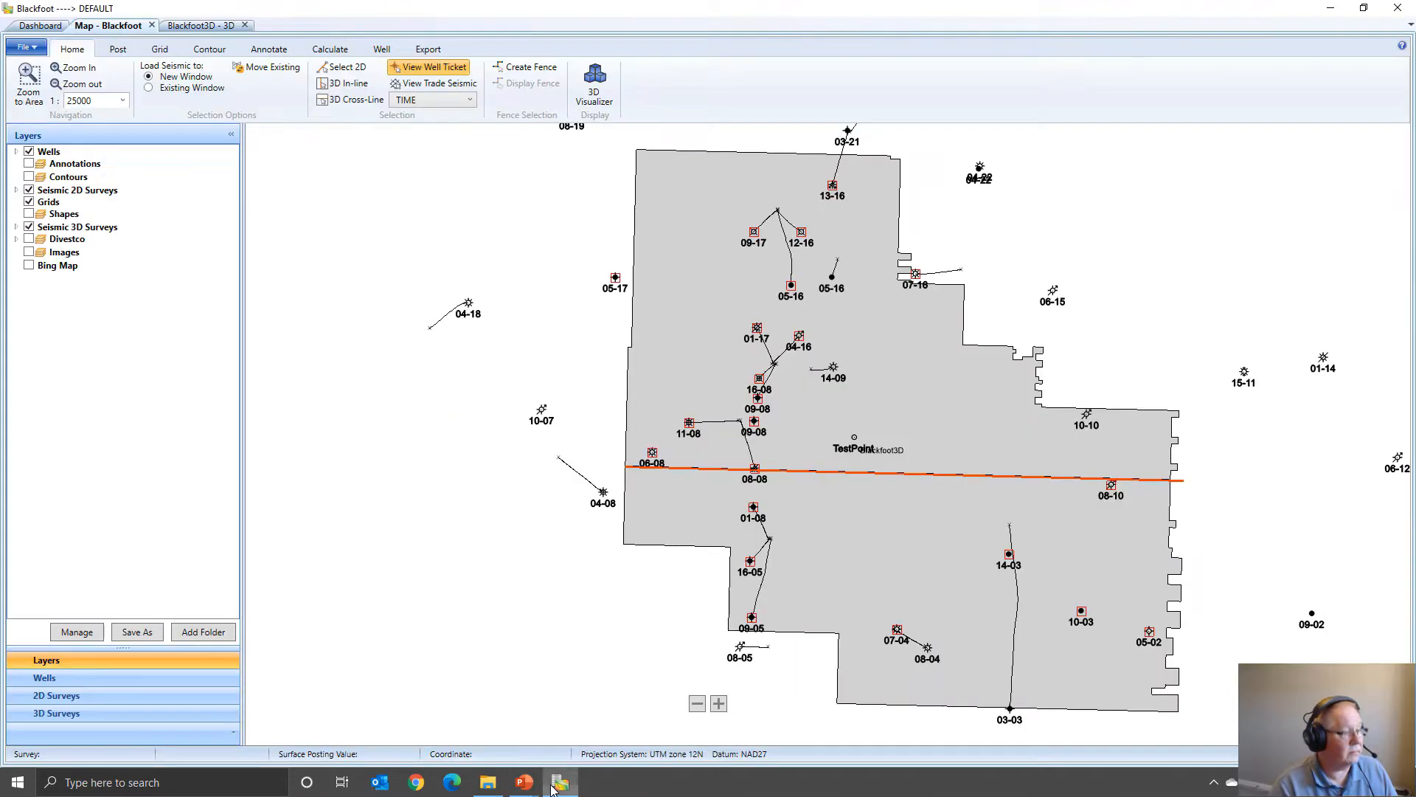
{"action": "left_click", "coordinate": [212, 27]}
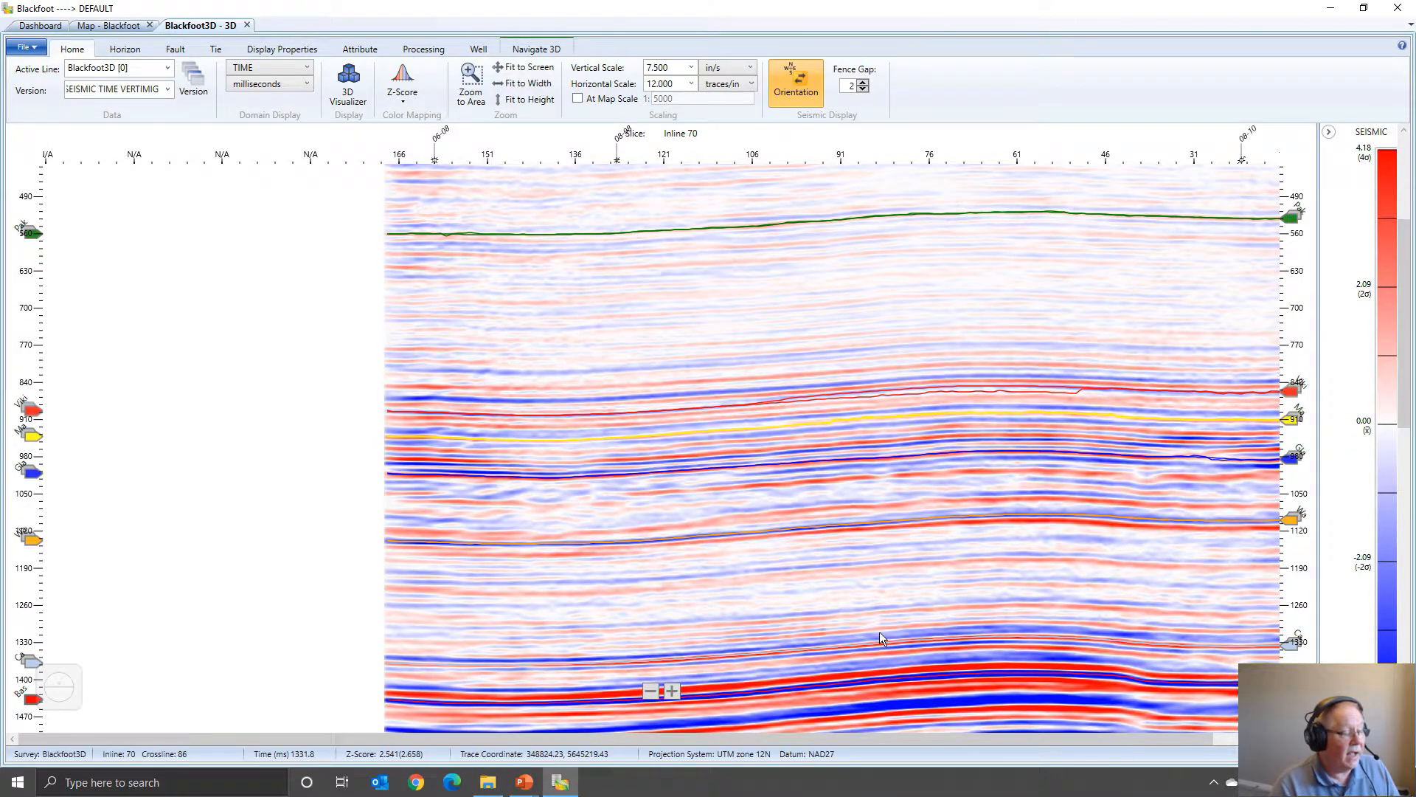
{"action": "scroll", "coordinate": [885, 634], "scroll_direction": "down", "scroll_amount": 3}
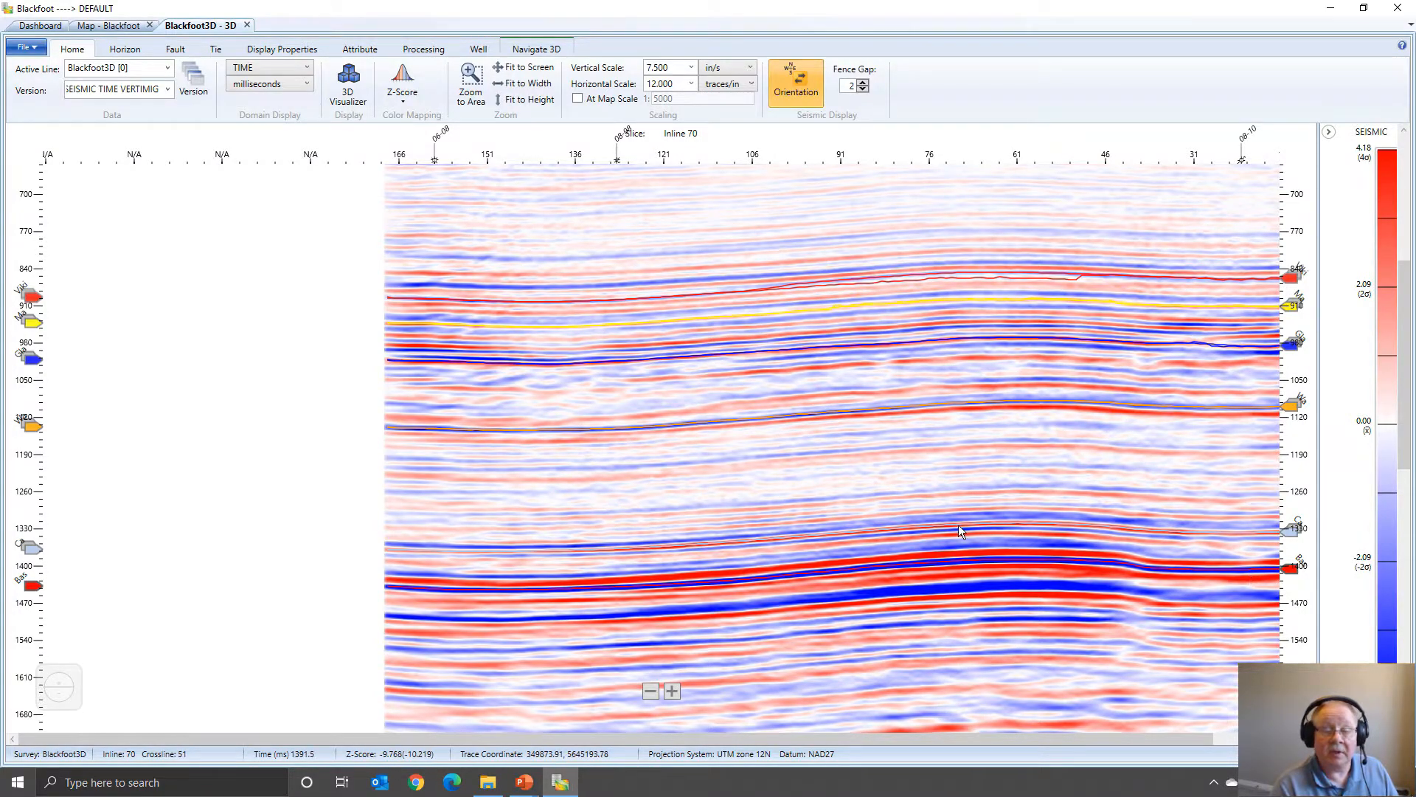
{"action": "left_click", "coordinate": [134, 50]}
Post the Basement horizon on the Blackfoot map
{"action": "left_click", "coordinate": [121, 26]}
{"action": "left_click", "coordinate": [116, 50]}
{"action": "left_click", "coordinate": [128, 81]}
{"action": "left_click", "coordinate": [127, 146]}
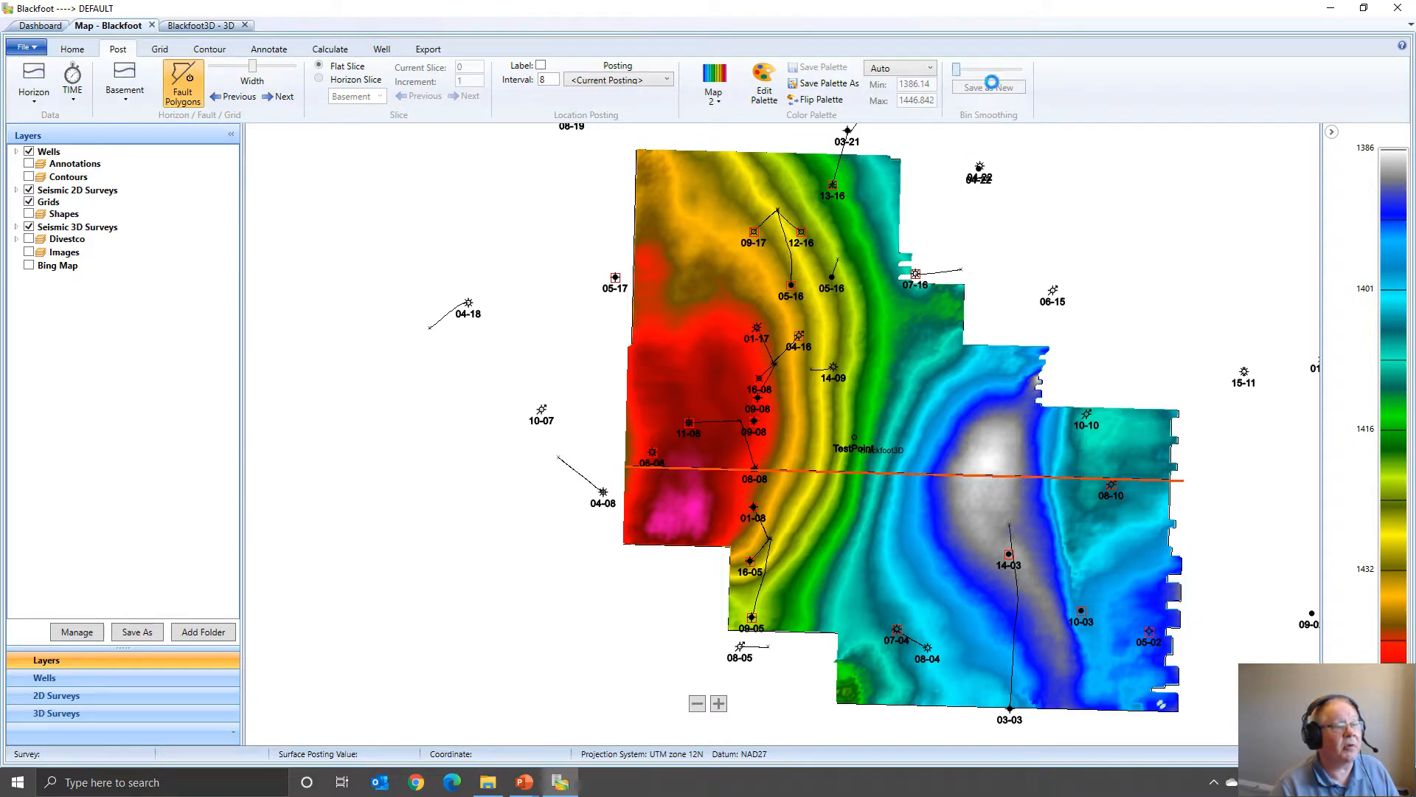
Apply bin smoothing to the posted Basement horizon and save the result as a new horizon named Basement.SM9
{"action": "left_click", "coordinate": [986, 70]}
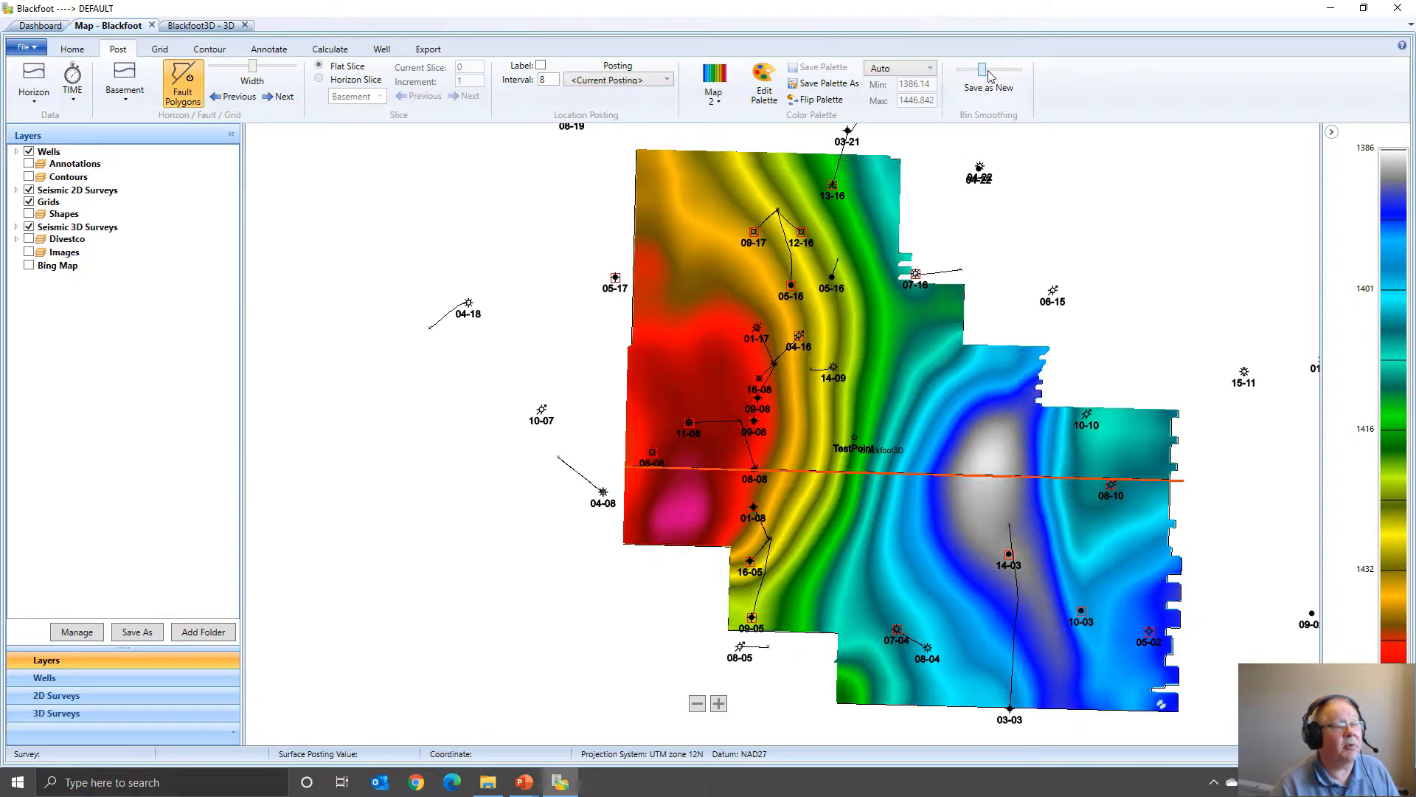
{"action": "left_click", "coordinate": [991, 70]}
{"action": "left_click", "coordinate": [989, 88]}
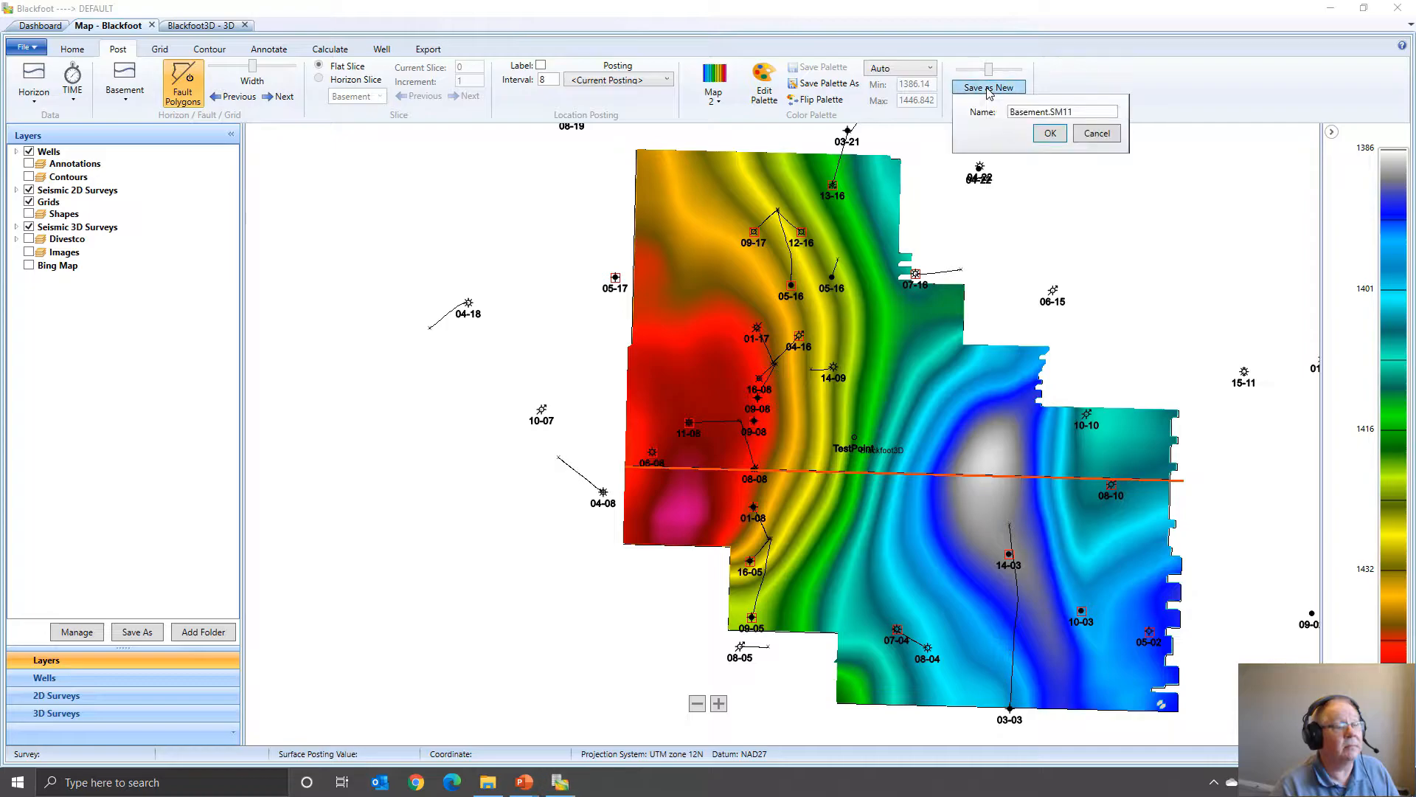
{"action": "left_click", "coordinate": [989, 71]}
{"action": "left_click", "coordinate": [983, 71]}
{"action": "left_click", "coordinate": [989, 87]}
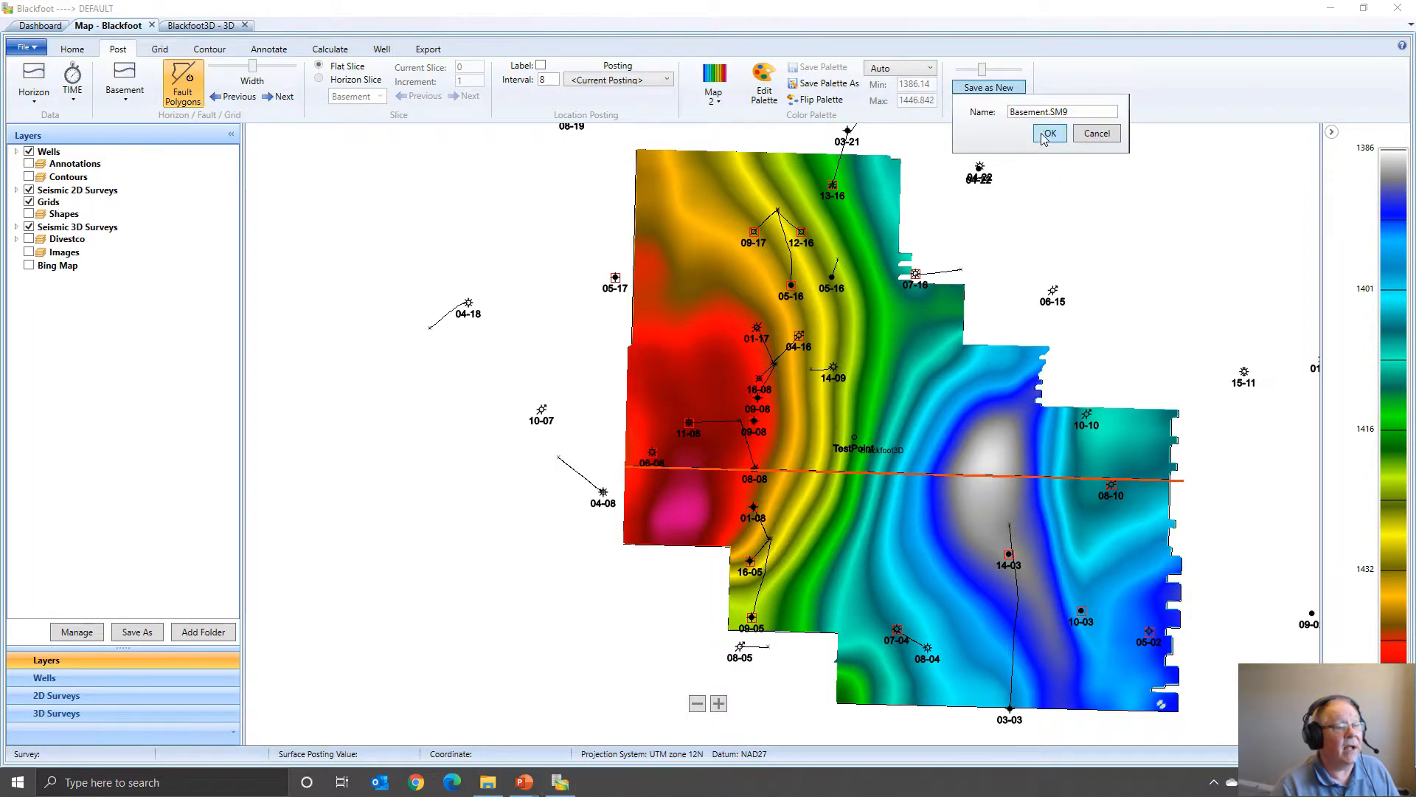
{"action": "left_click", "coordinate": [1049, 135]}
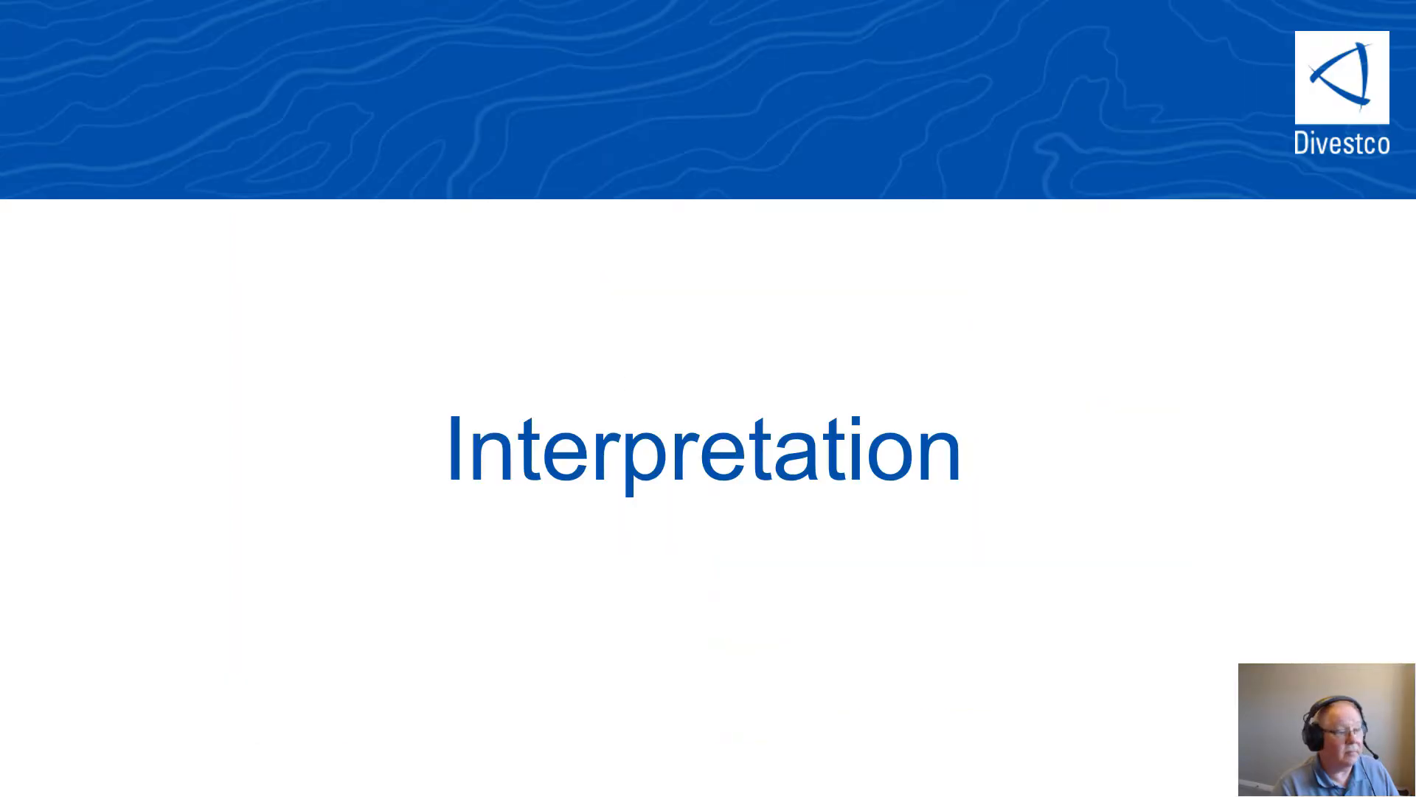
Return from the slideshow to the Blackfoot map and associate the Basement.SM9 horizon with the manual Basement formation top, saving the association
{"action": "key", "text": "Right"}
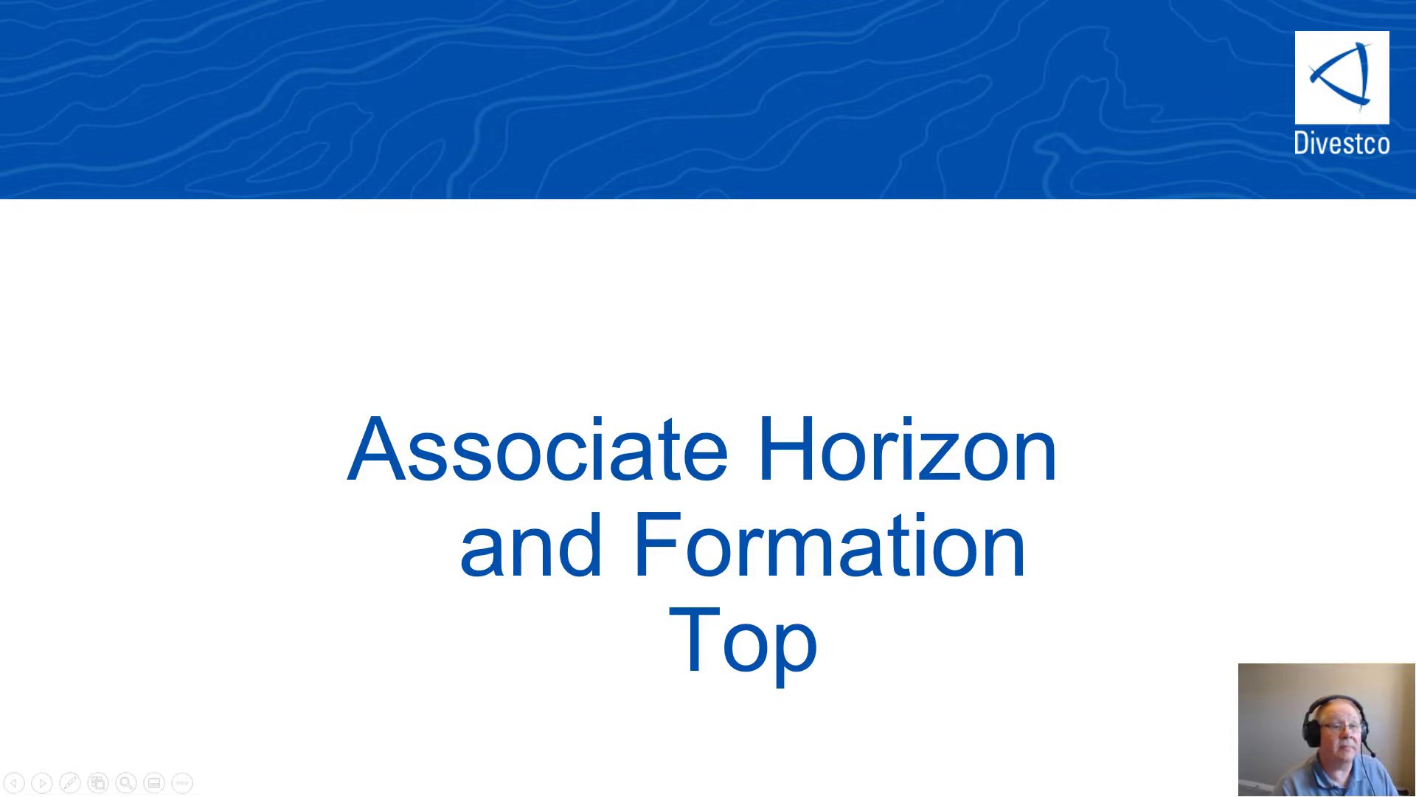
{"action": "key", "text": "super"}
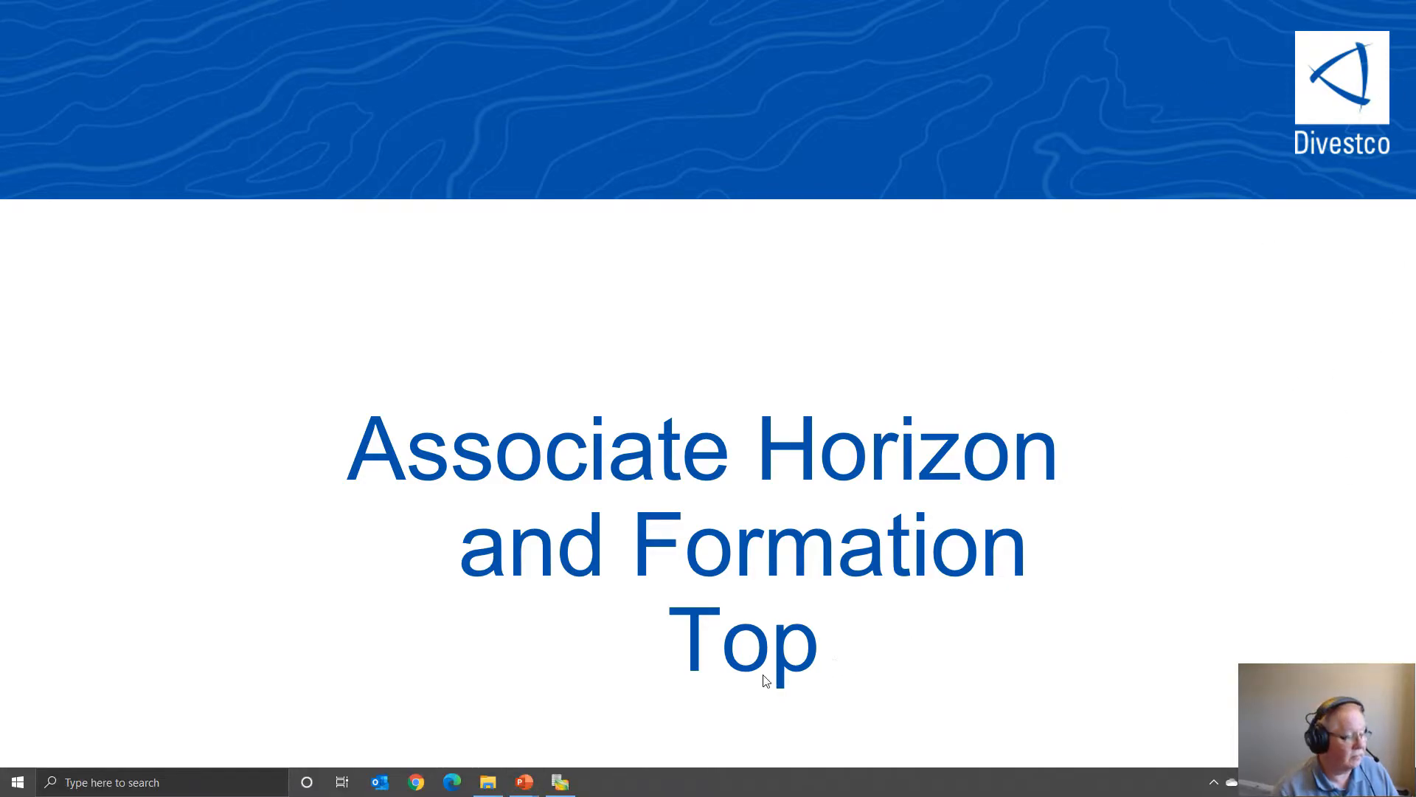
{"action": "left_click", "coordinate": [562, 784]}
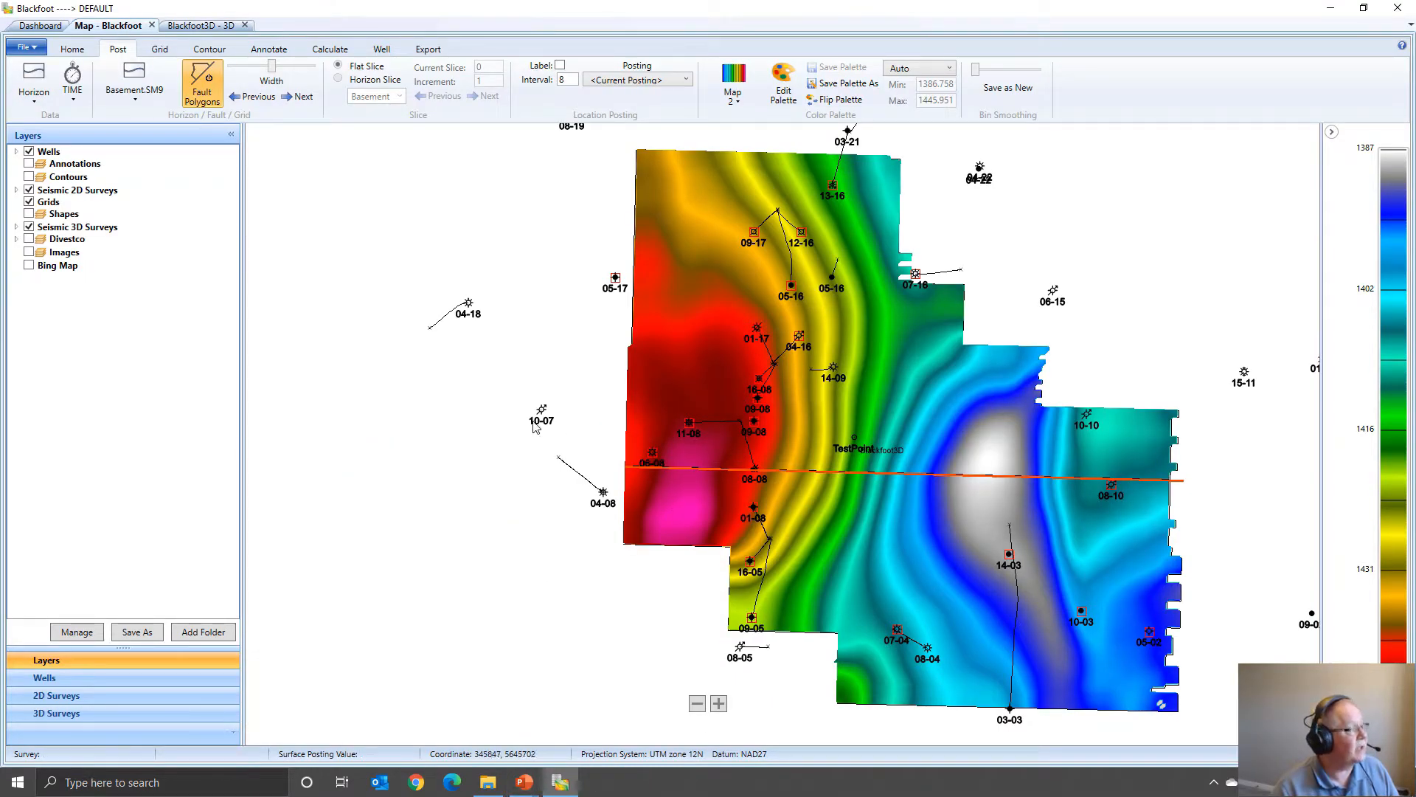
{"action": "left_click", "coordinate": [25, 49]}
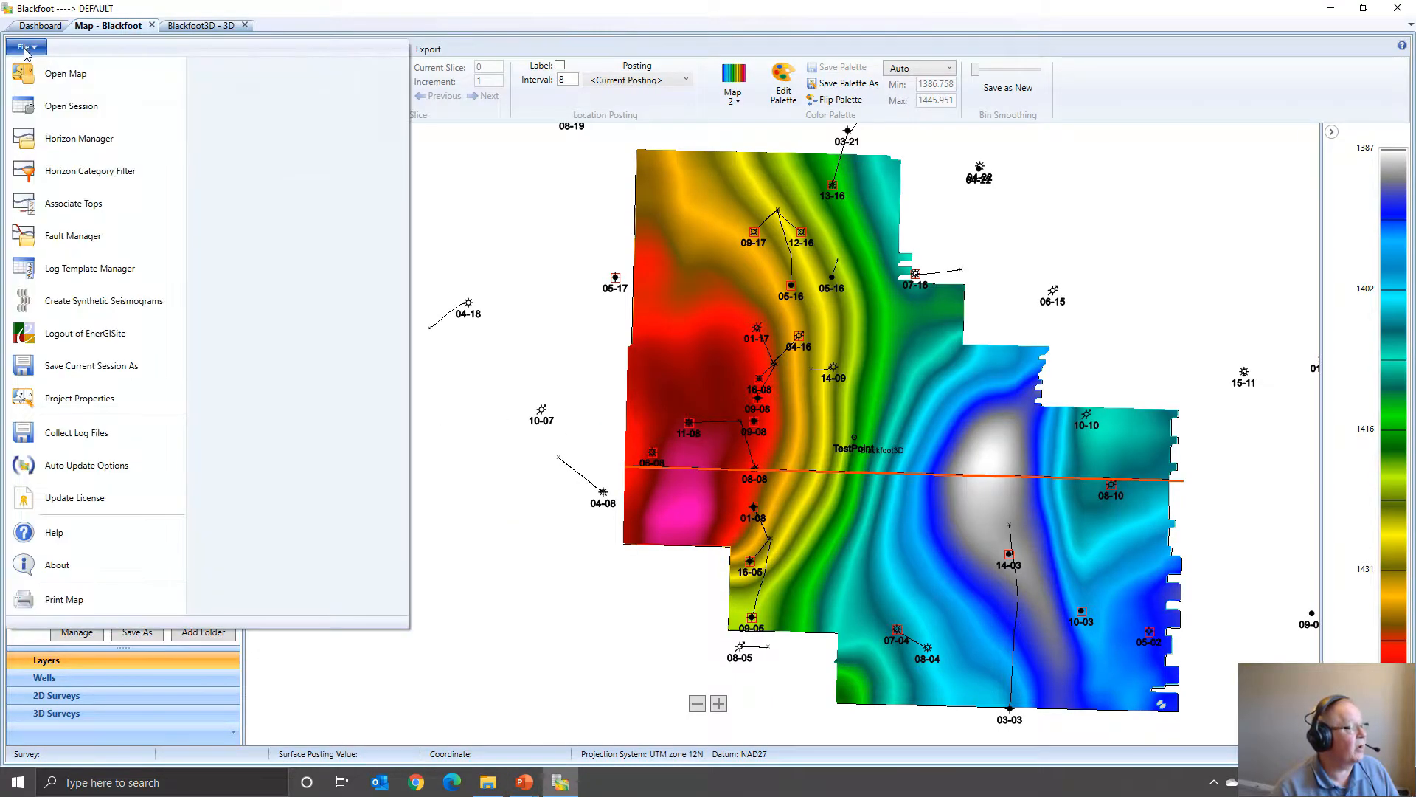
{"action": "left_click", "coordinate": [83, 205]}
{"action": "left_click", "coordinate": [138, 142]}
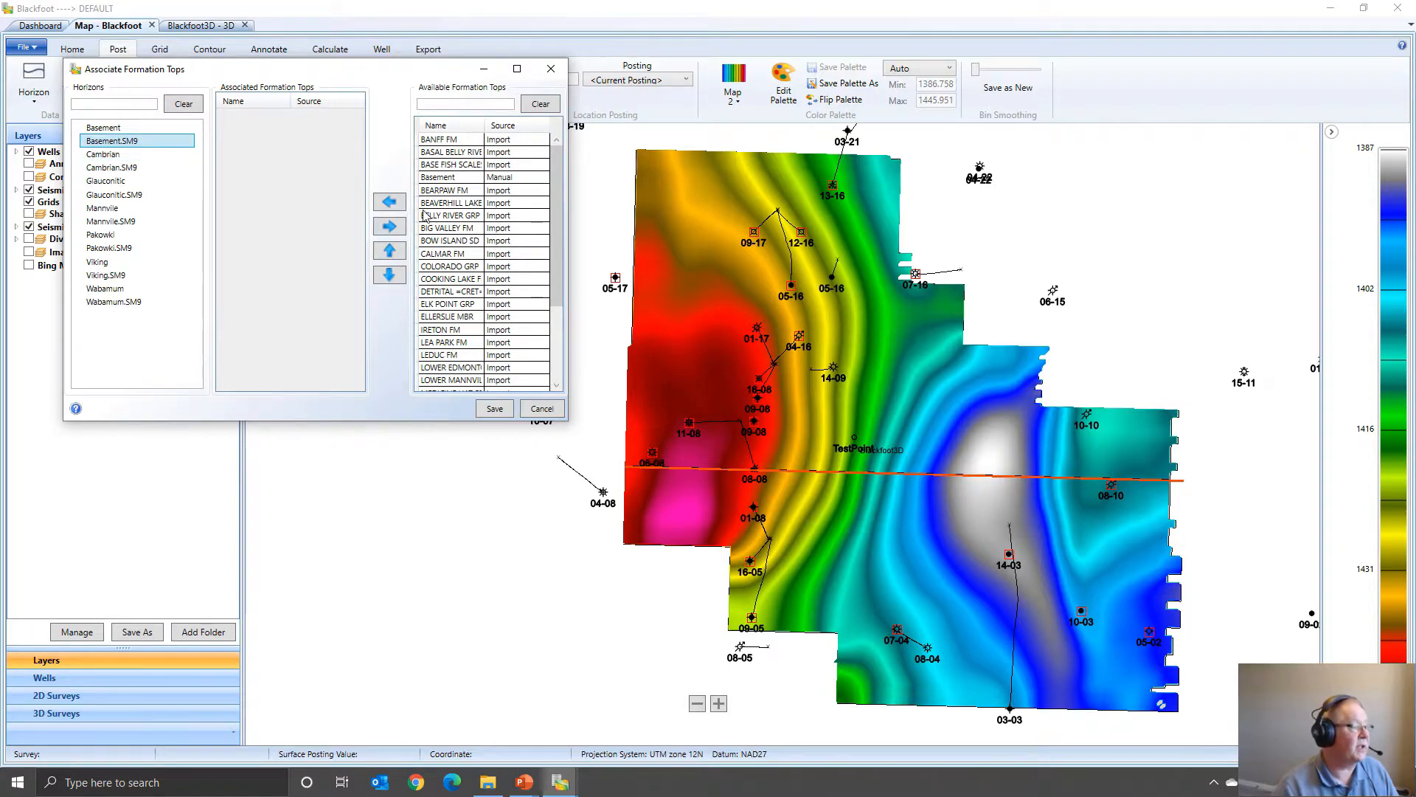
{"action": "left_click", "coordinate": [451, 179]}
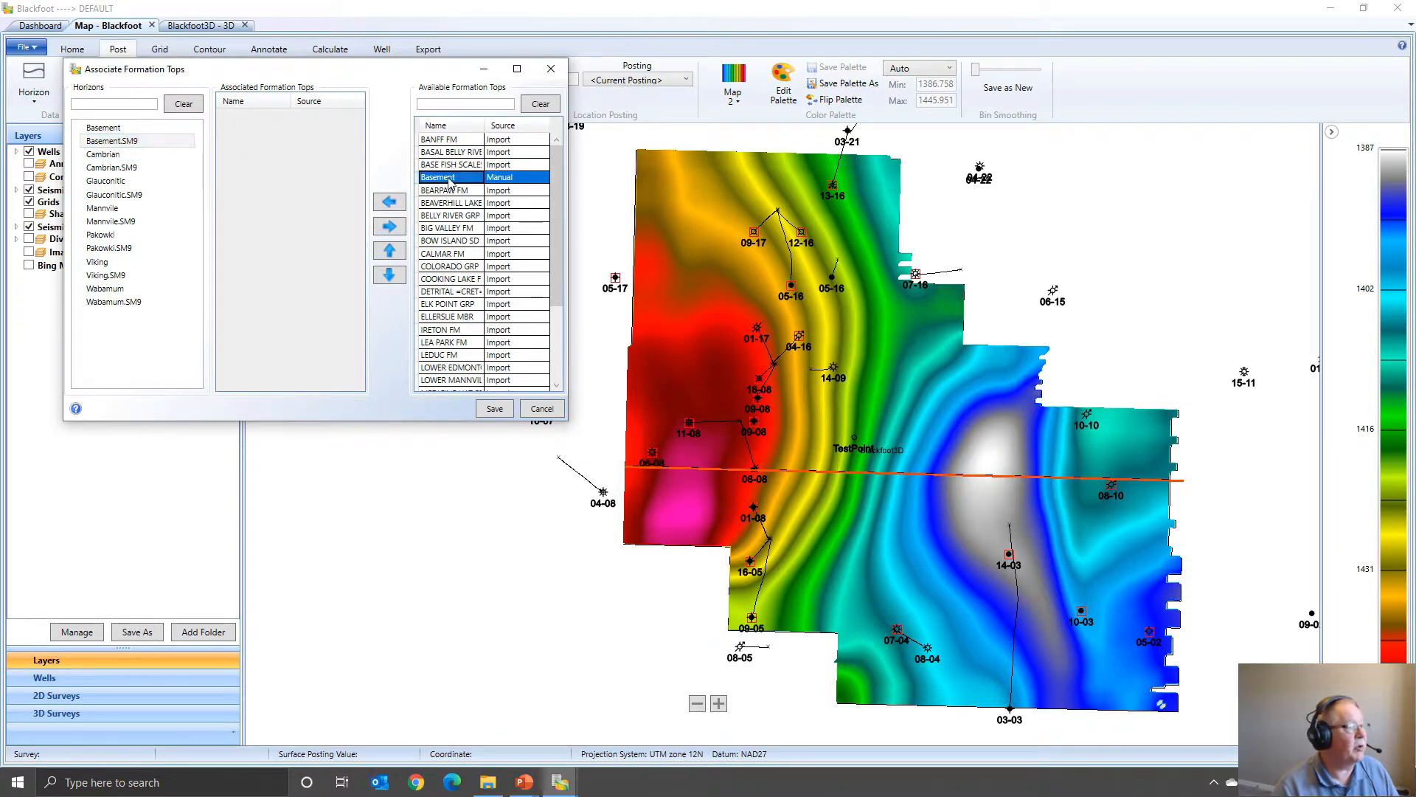
{"action": "left_click", "coordinate": [391, 203]}
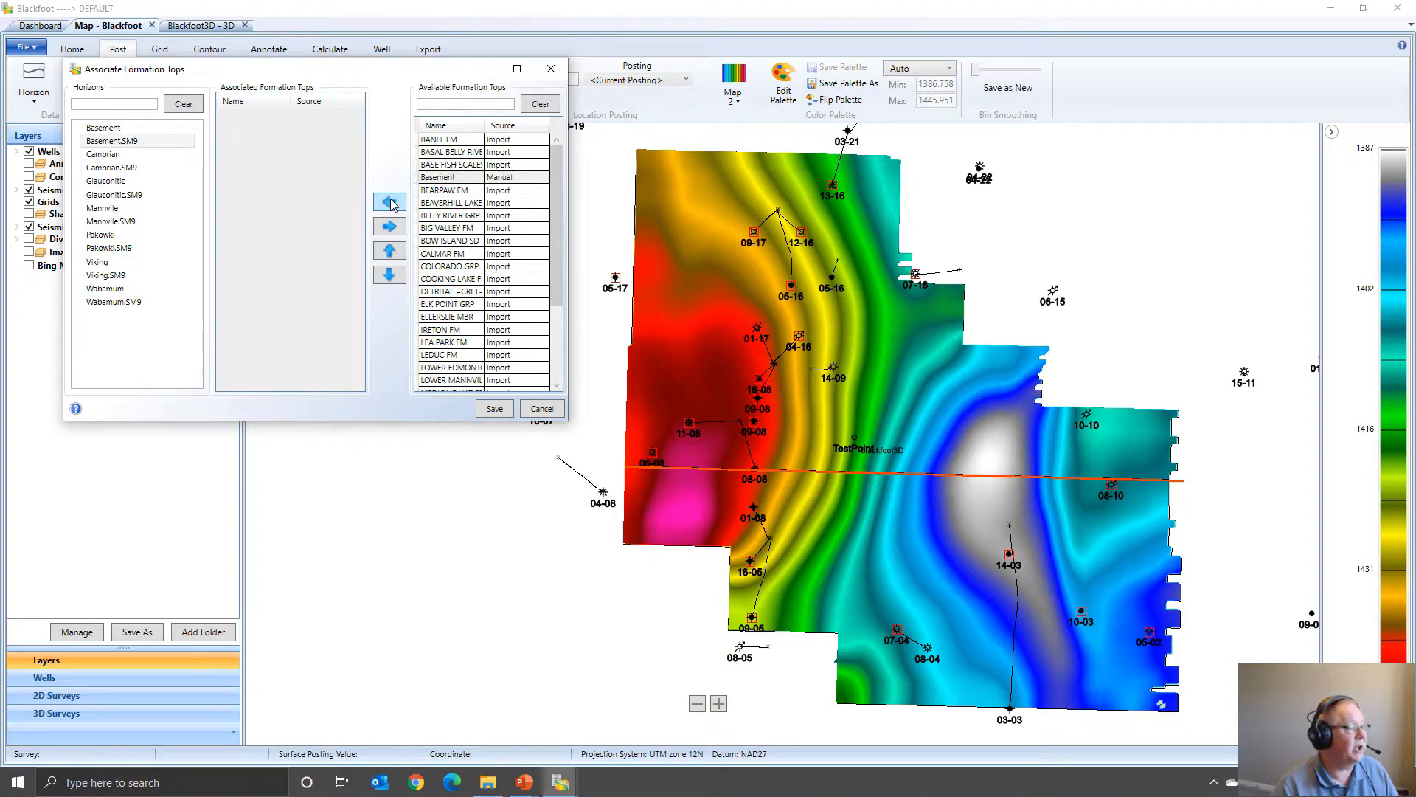
{"action": "left_click", "coordinate": [505, 412]}
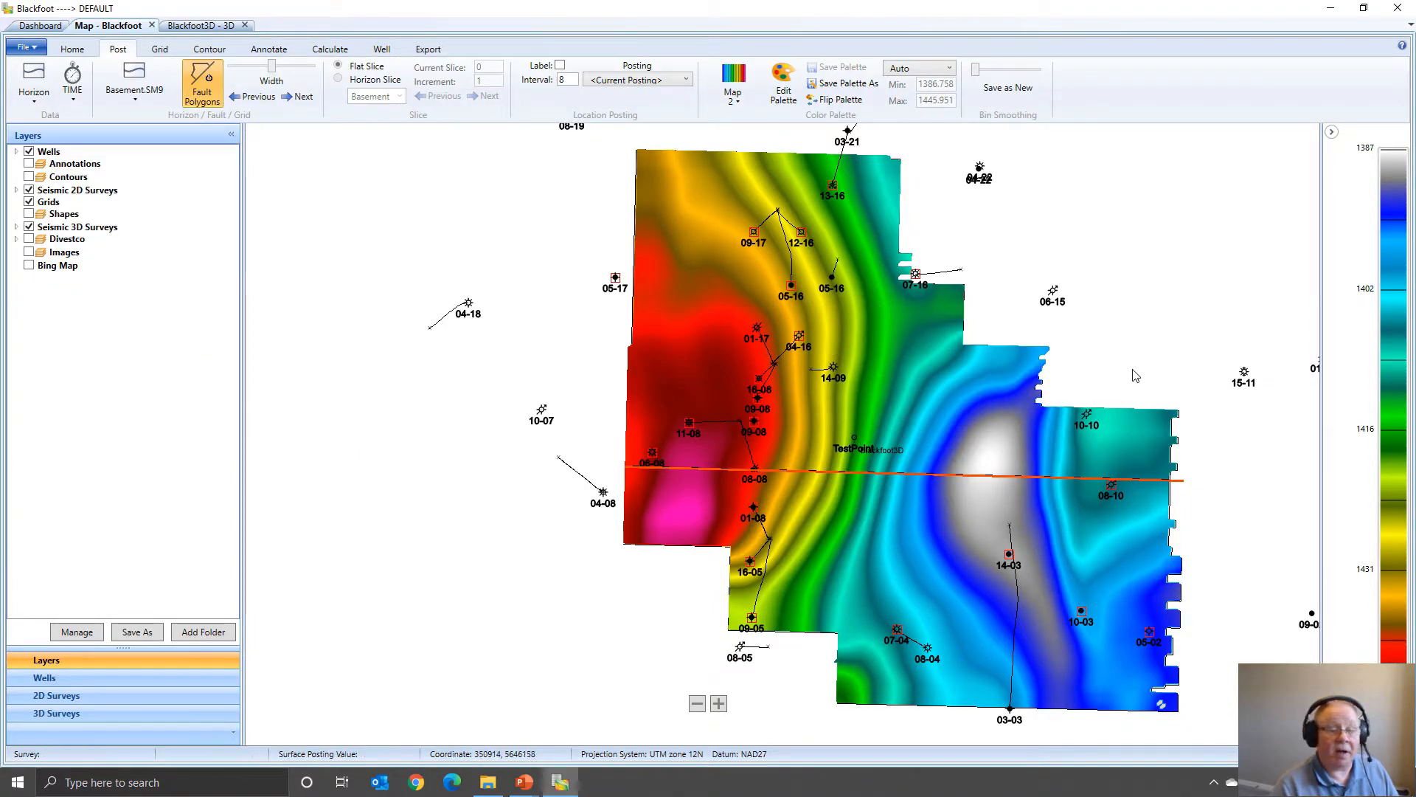
Post Basement:Elevation above the wells on the map to check it, and reset that well posting to None
{"action": "left_click", "coordinate": [382, 51]}
{"action": "left_click", "coordinate": [141, 68]}
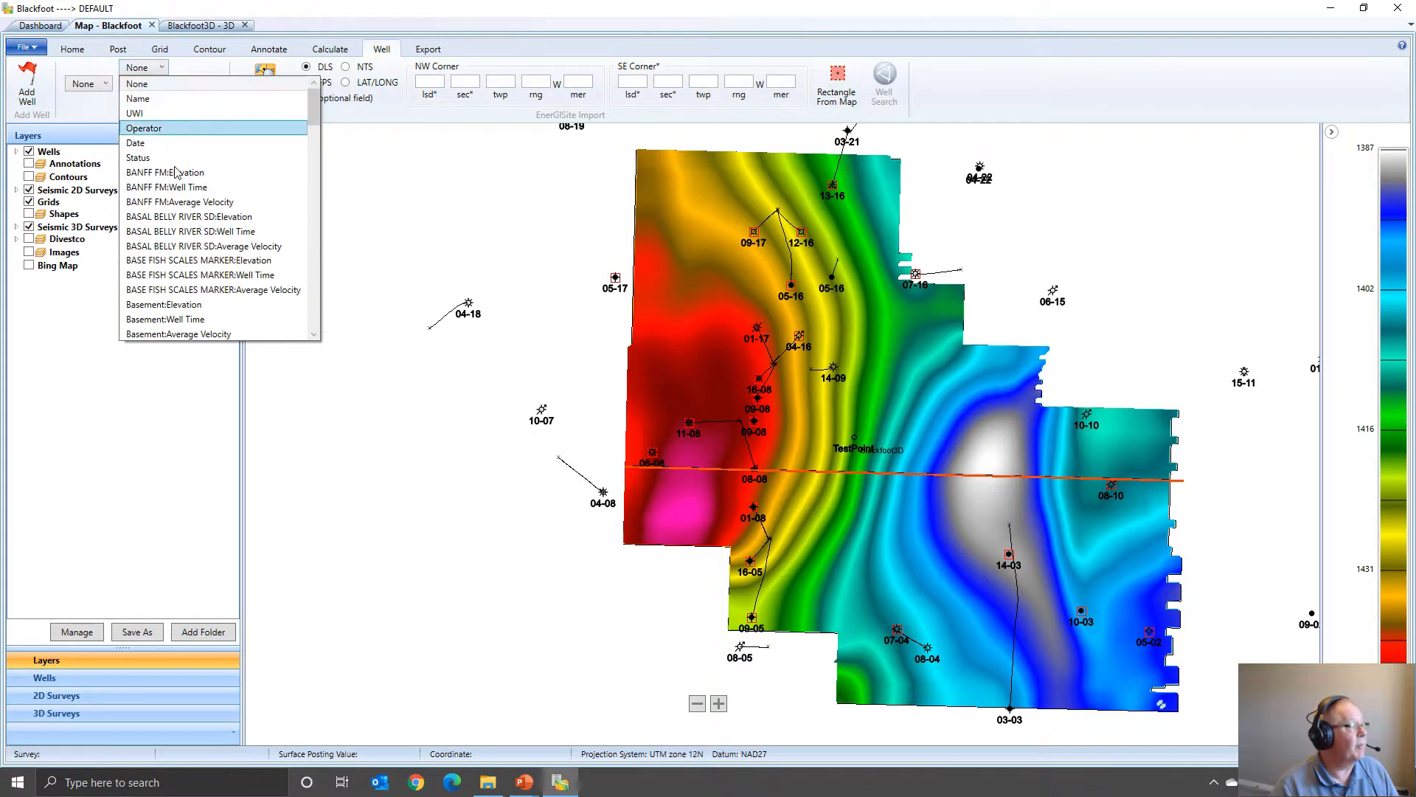
{"action": "left_click", "coordinate": [164, 304]}
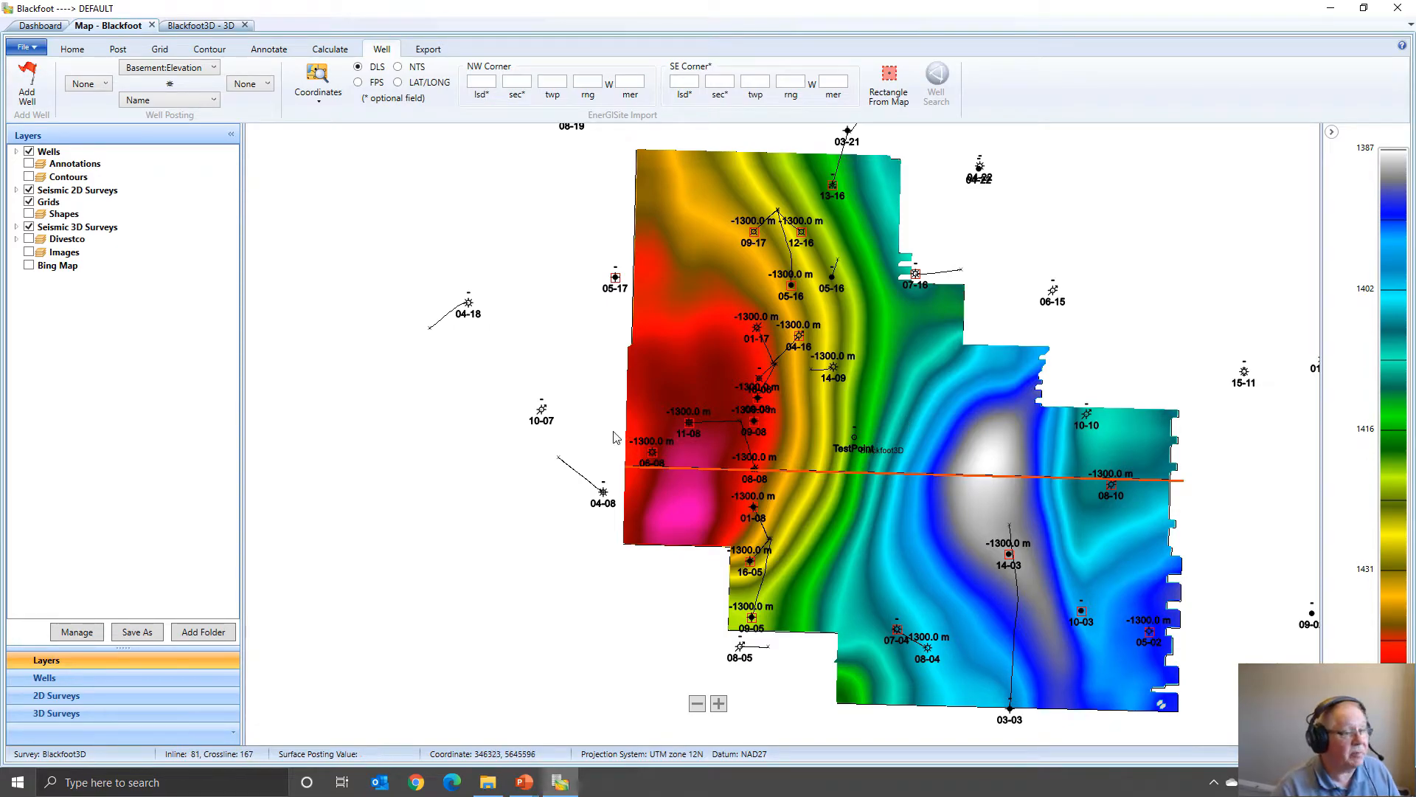
{"action": "left_click", "coordinate": [182, 69]}
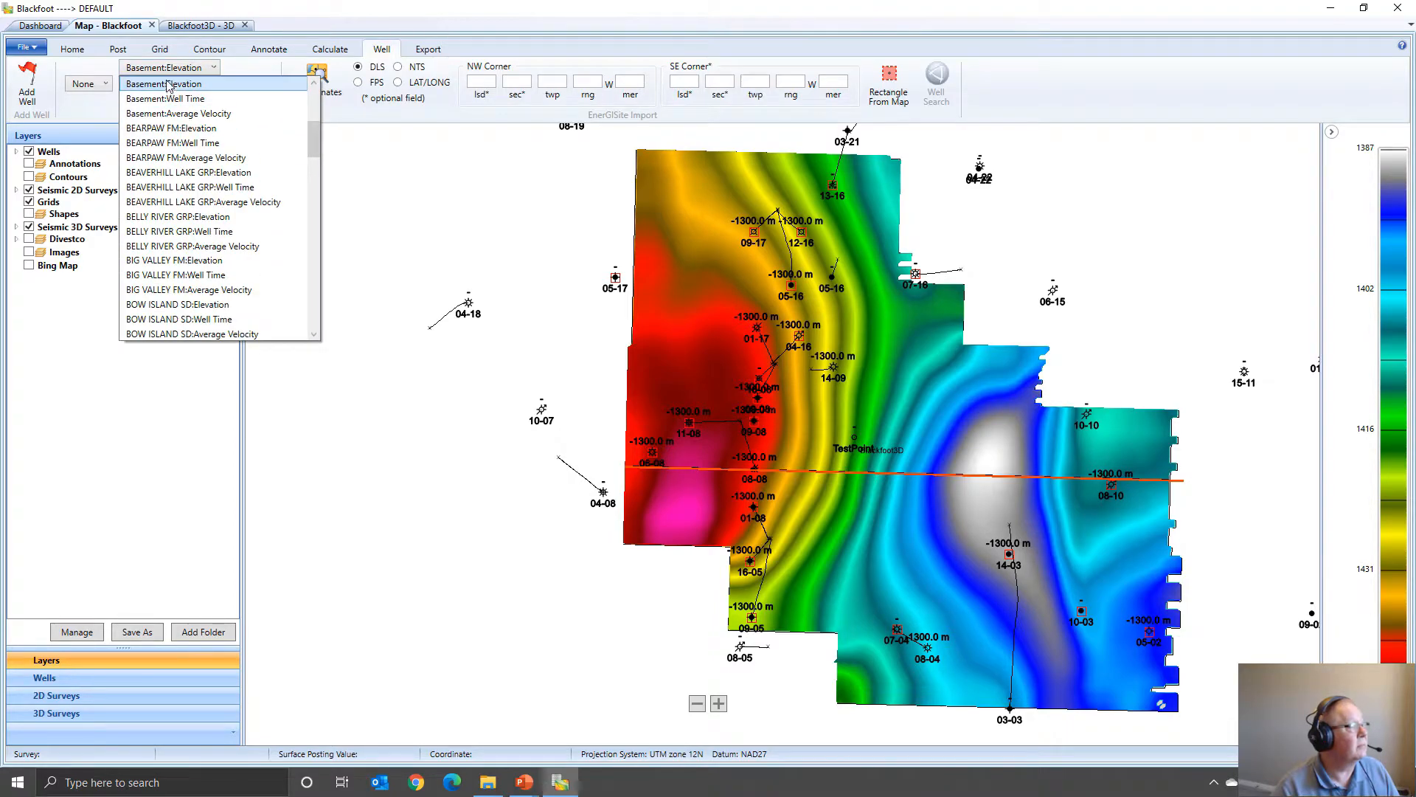
{"action": "left_click_drag", "start_coordinate": [315, 131], "coordinate": [315, 89]}
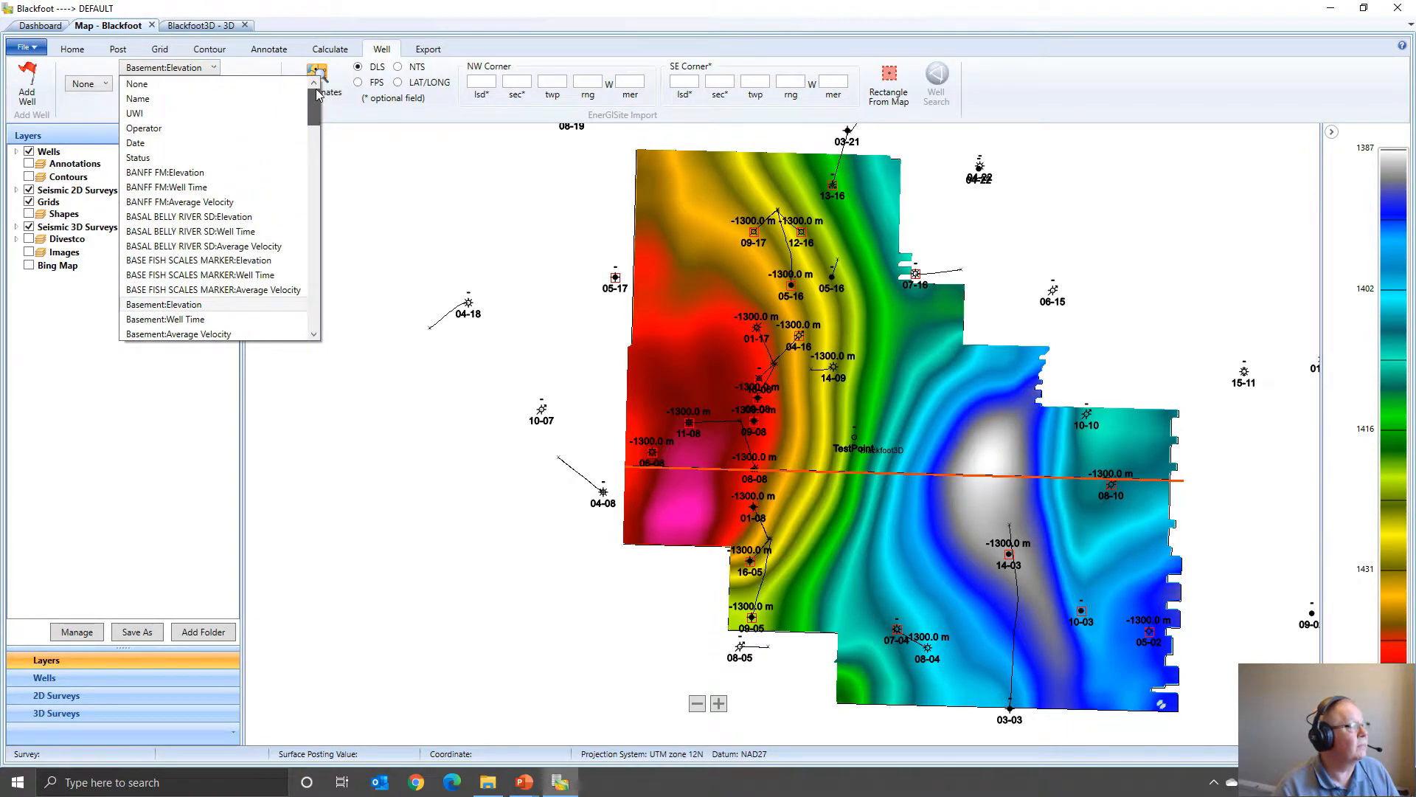
{"action": "left_click", "coordinate": [170, 84]}
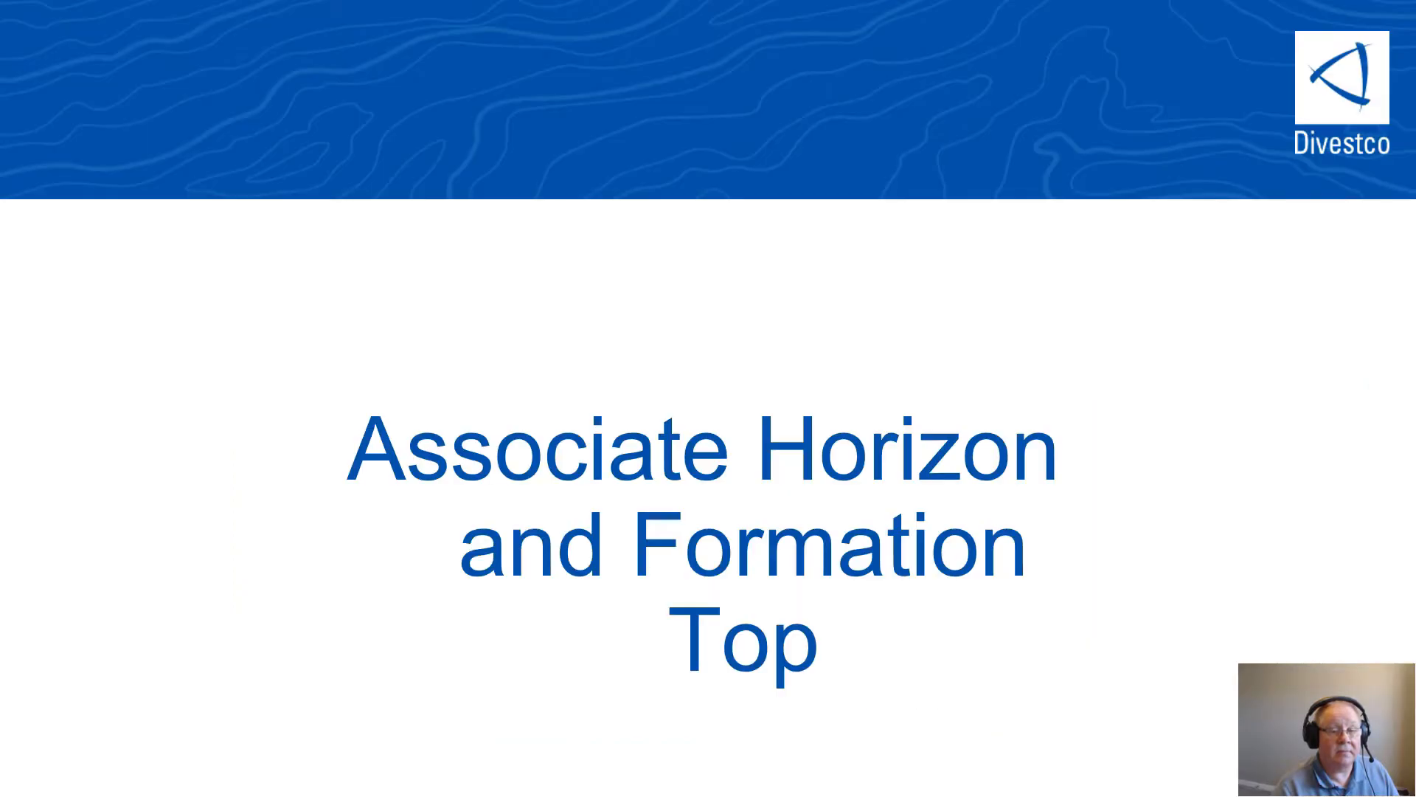
Return from the slideshow to the Blackfoot map and set the grid geometry to Seismic using the Blackfoot3D survey
{"action": "key", "text": "Right"}
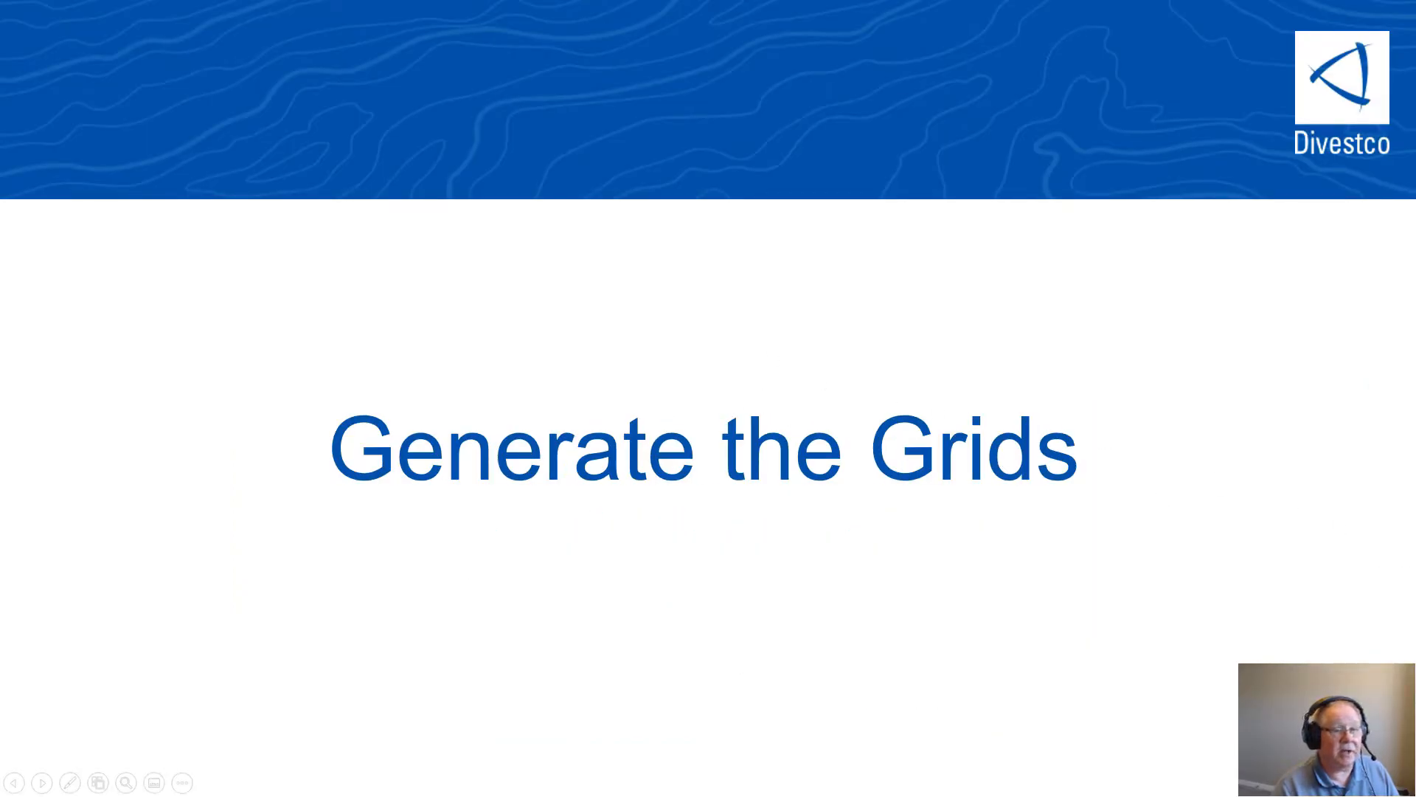
{"action": "key", "text": "alt+Tab"}
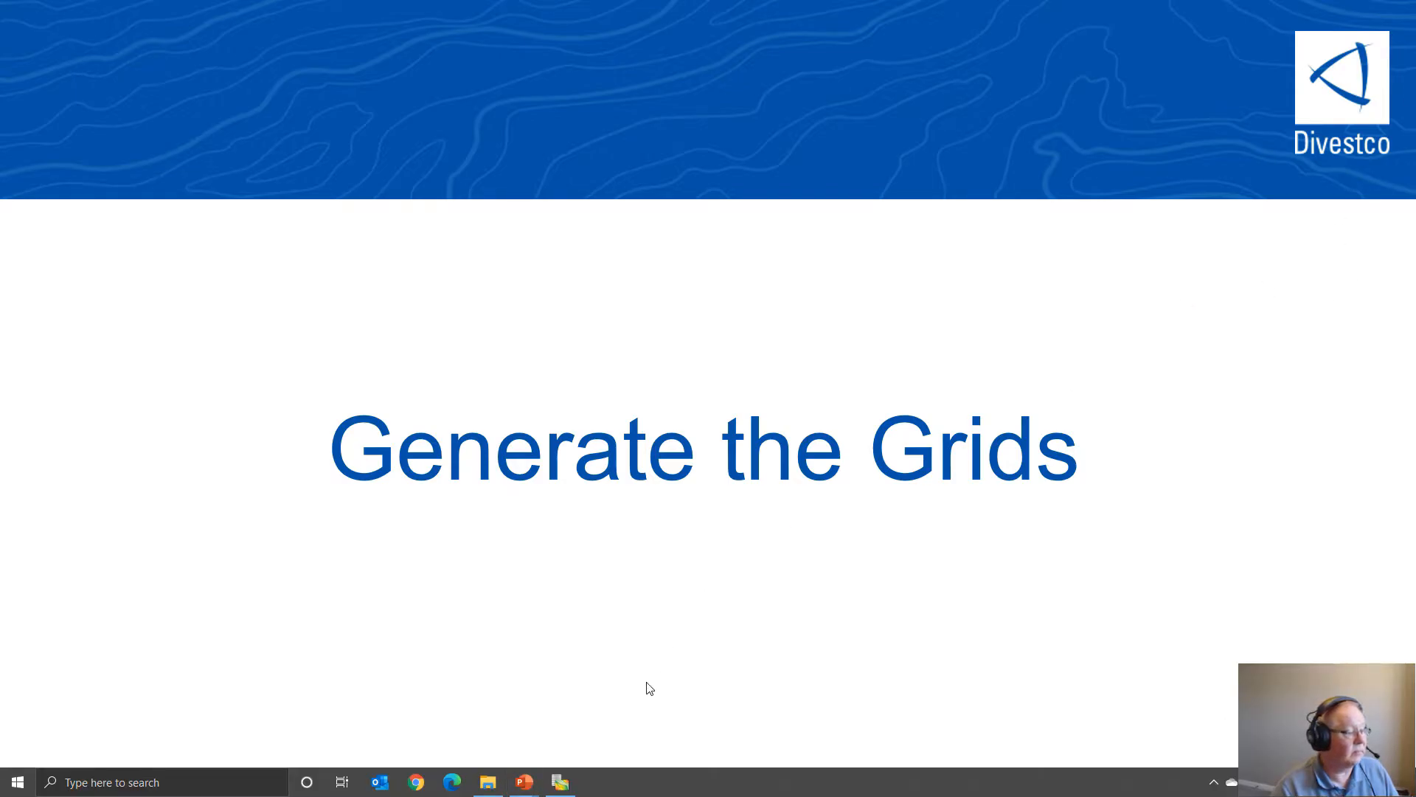
{"action": "left_click", "coordinate": [561, 782]}
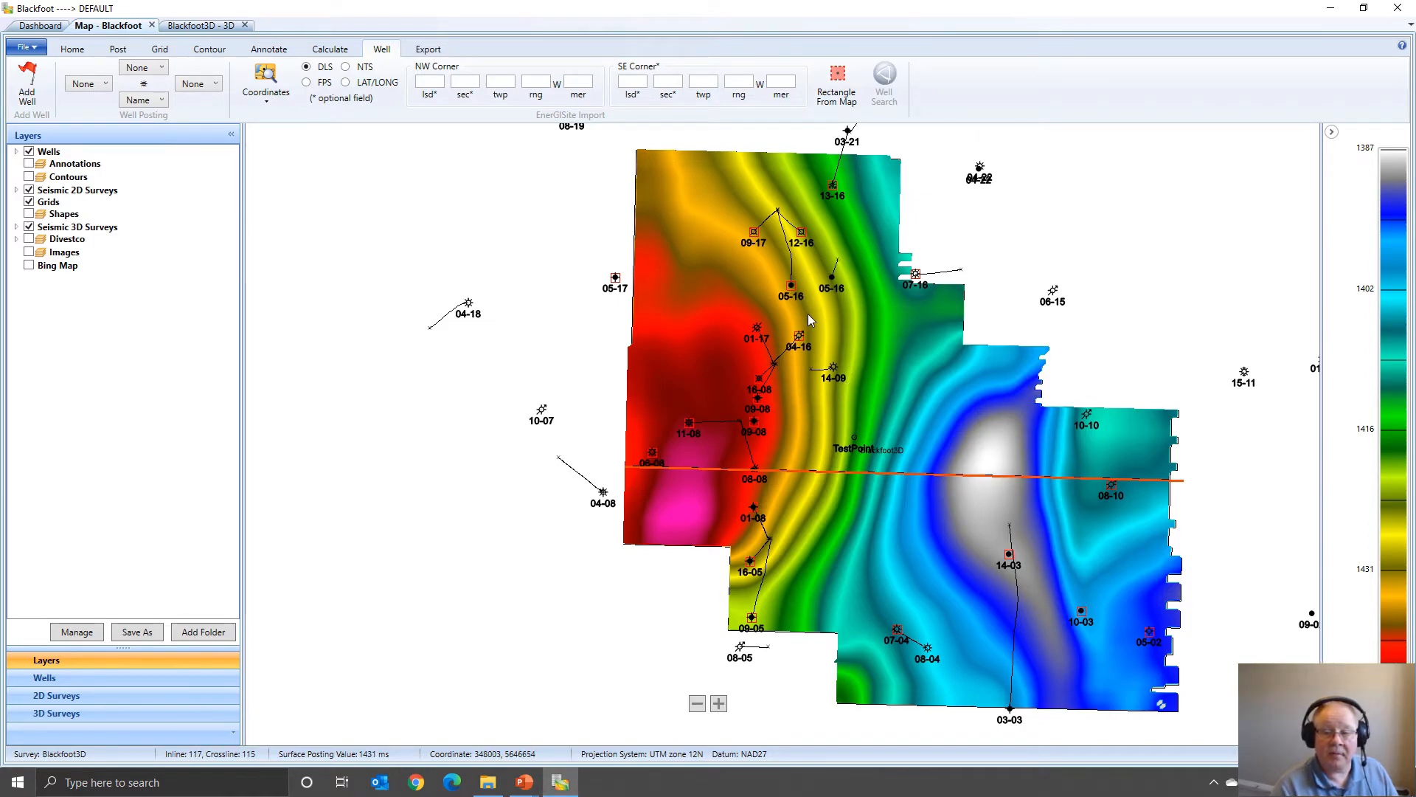
{"action": "left_click", "coordinate": [160, 49]}
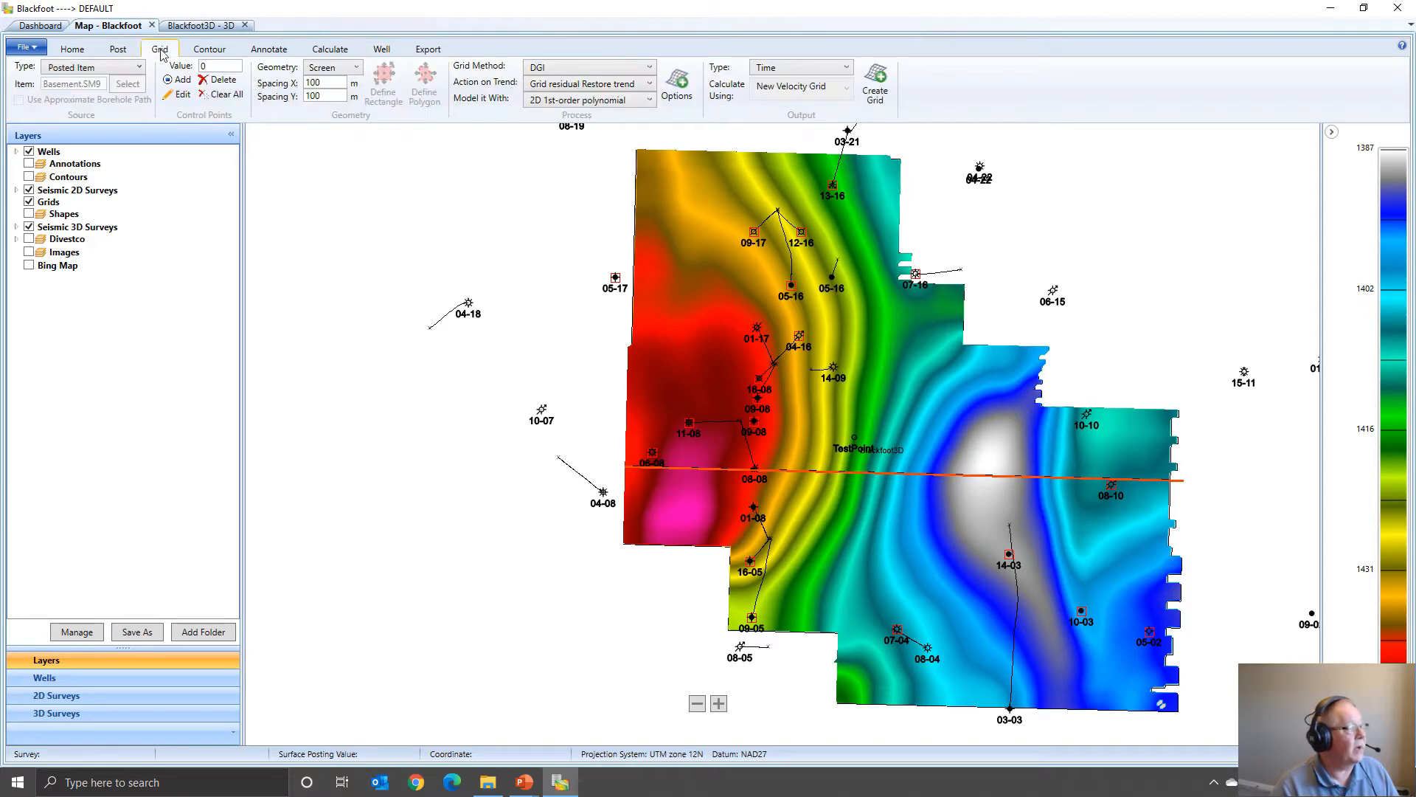
{"action": "left_click", "coordinate": [334, 68]}
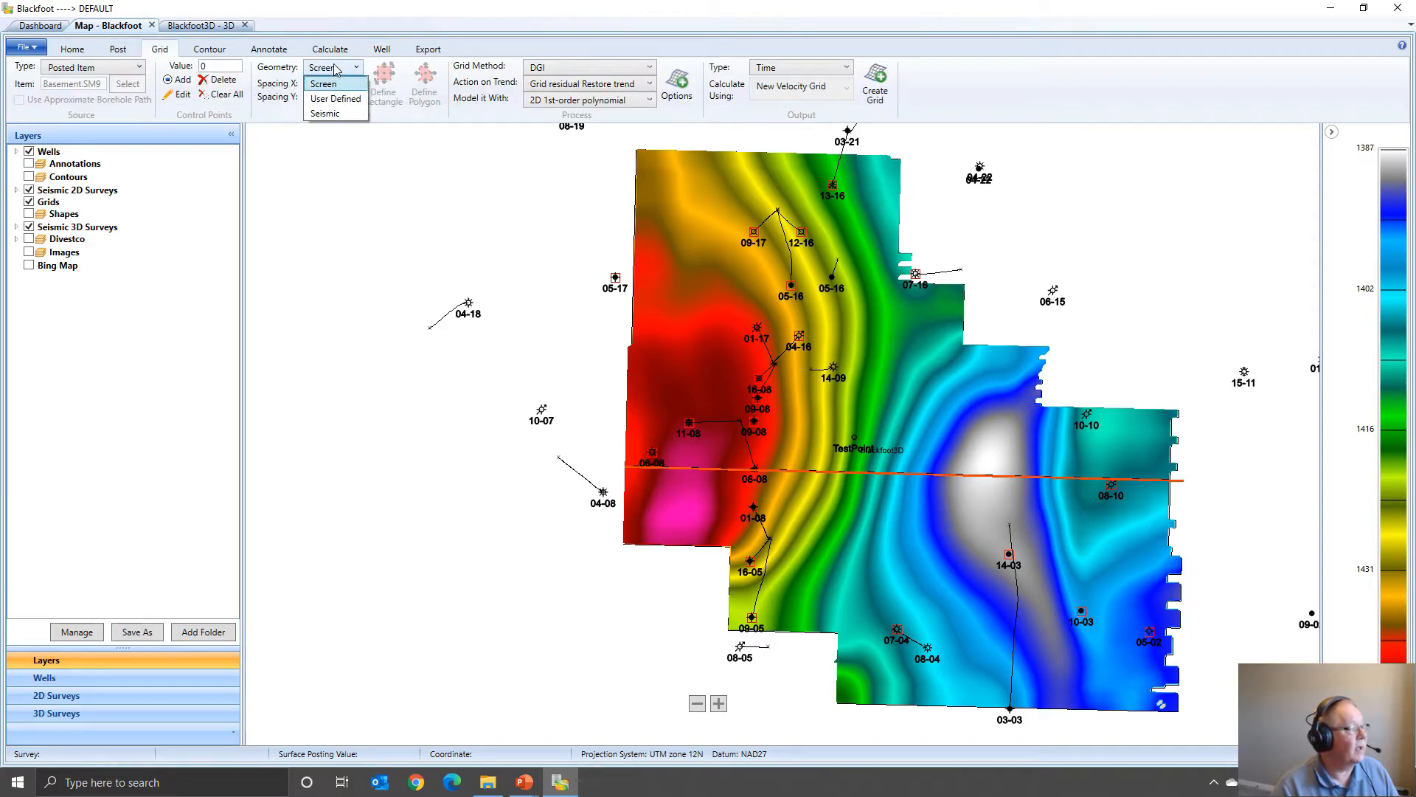
{"action": "left_click", "coordinate": [321, 104]}
{"action": "left_click", "coordinate": [405, 79]}
{"action": "left_click", "coordinate": [408, 131]}
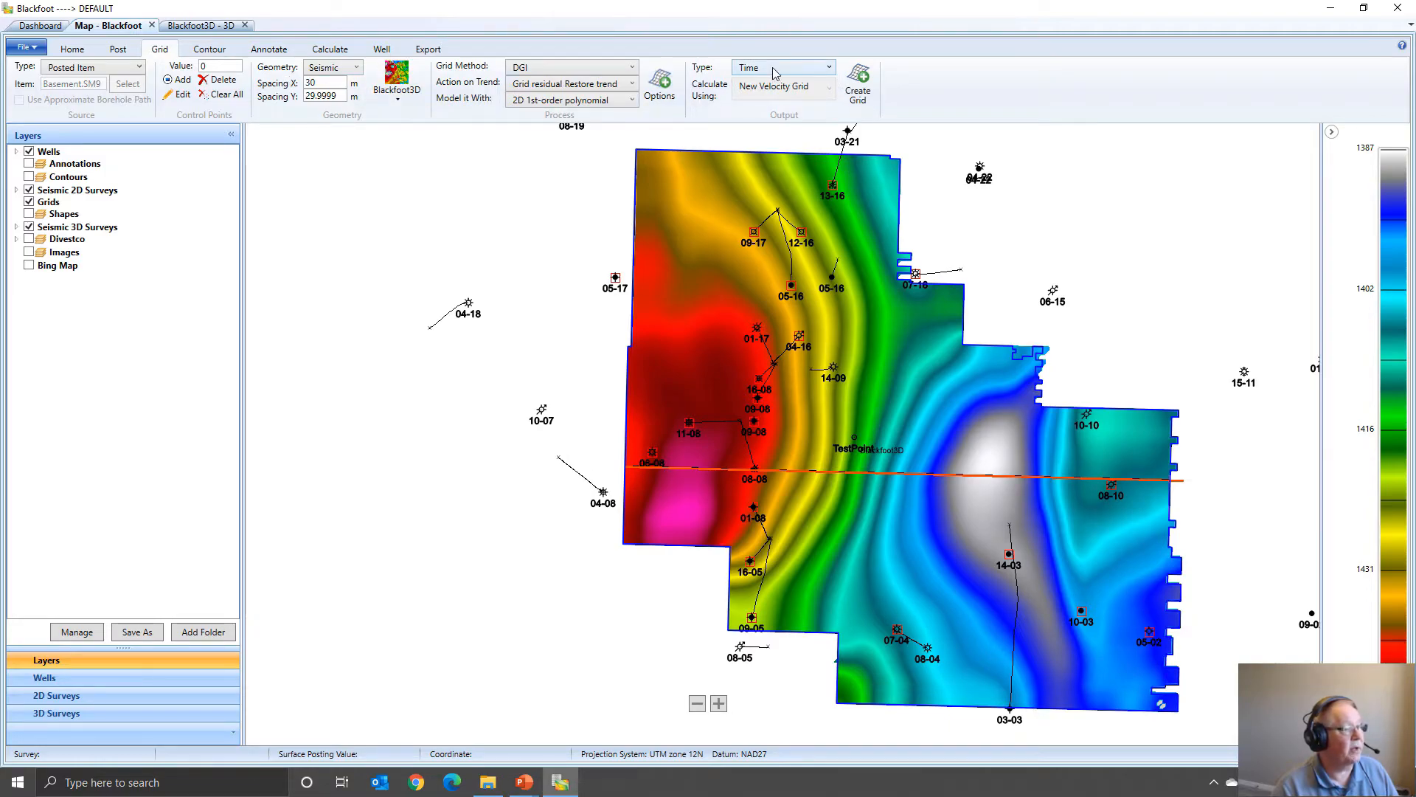
Create a Time output grid from the posted Basement.SM9 horizon and name it Basement_time
{"action": "left_click", "coordinate": [857, 81]}
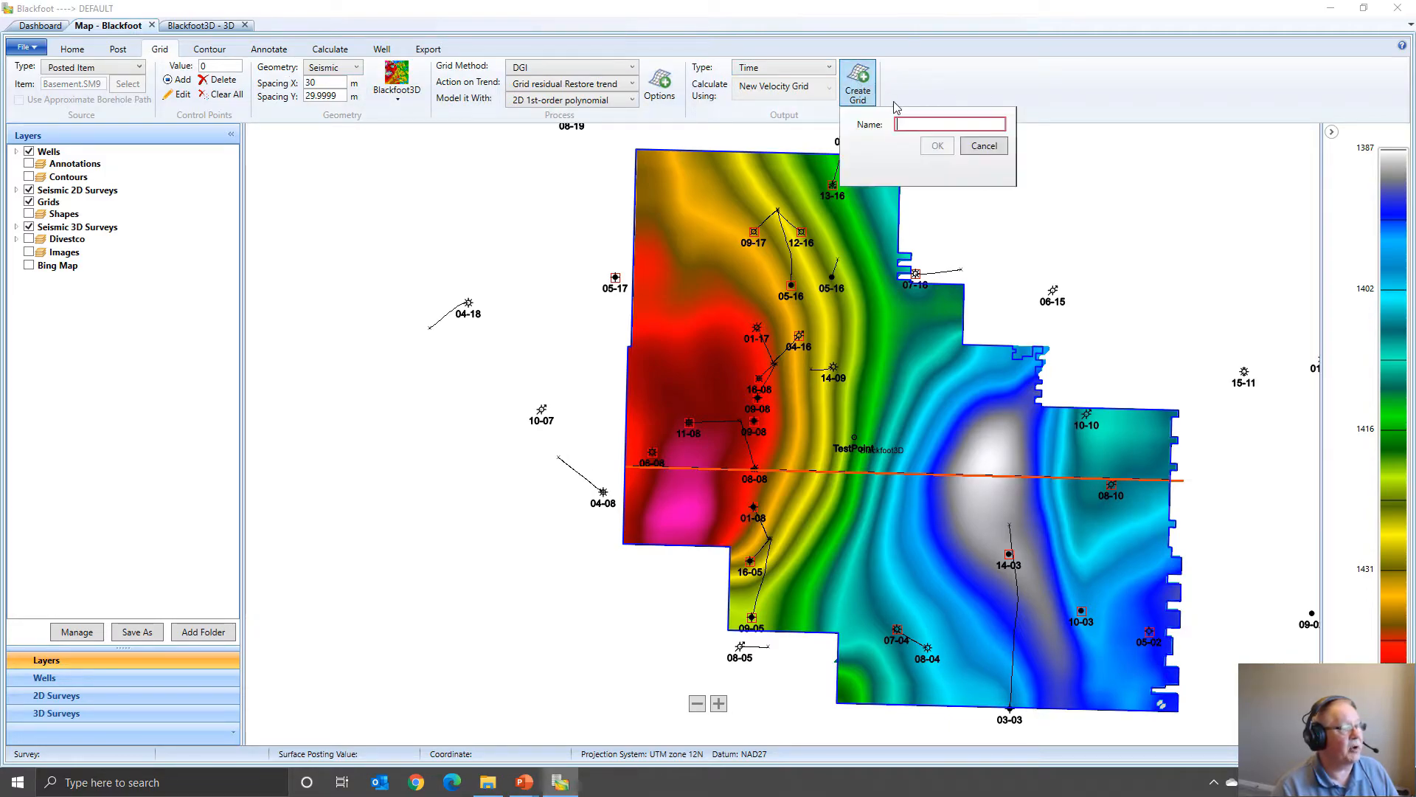
{"action": "type", "text": "Basement_time"}
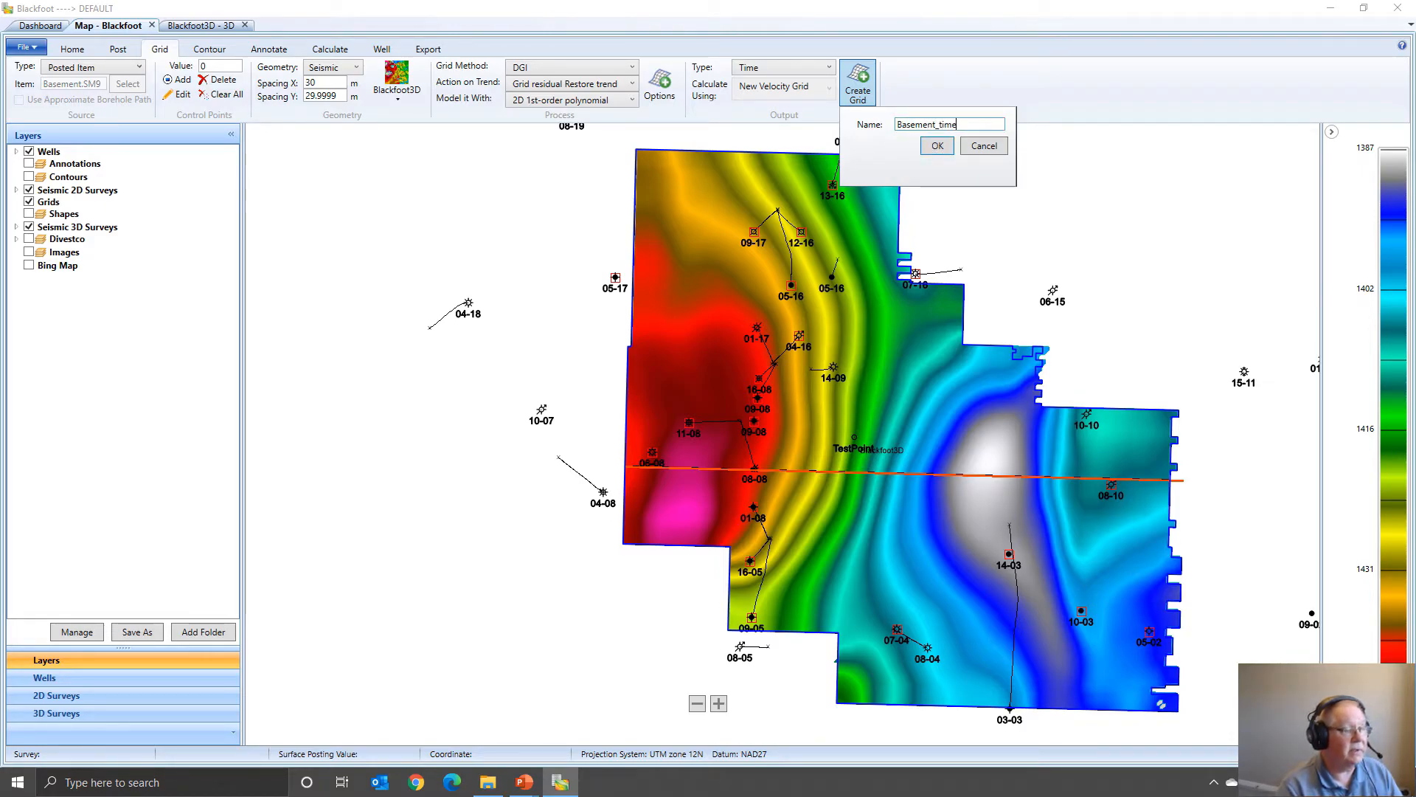
{"action": "left_click", "coordinate": [937, 146]}
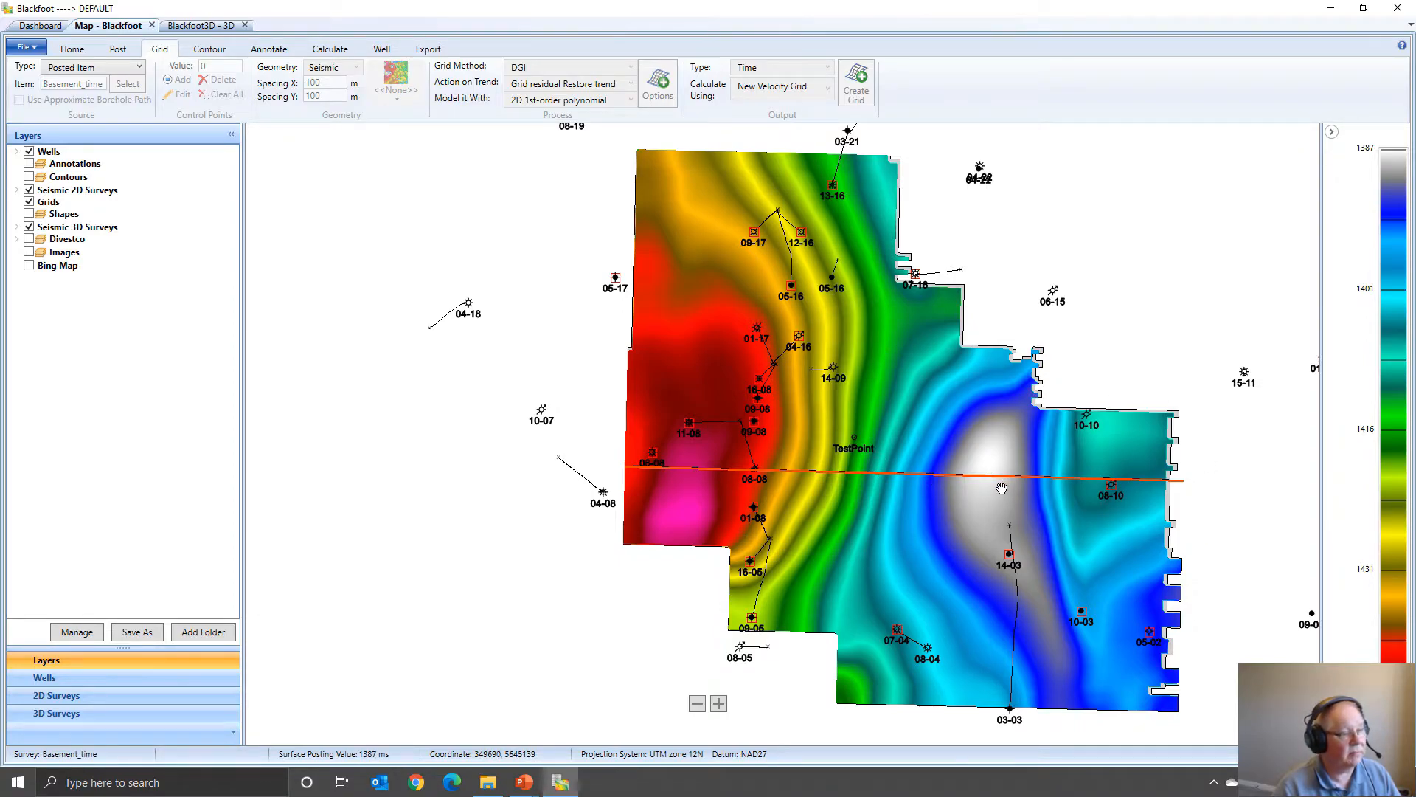
Switch the map posting from grid to horizon data and post the Basement.SM9 horizon
{"action": "left_click", "coordinate": [117, 52]}
{"action": "left_click", "coordinate": [18, 82]}
{"action": "left_click", "coordinate": [51, 133]}
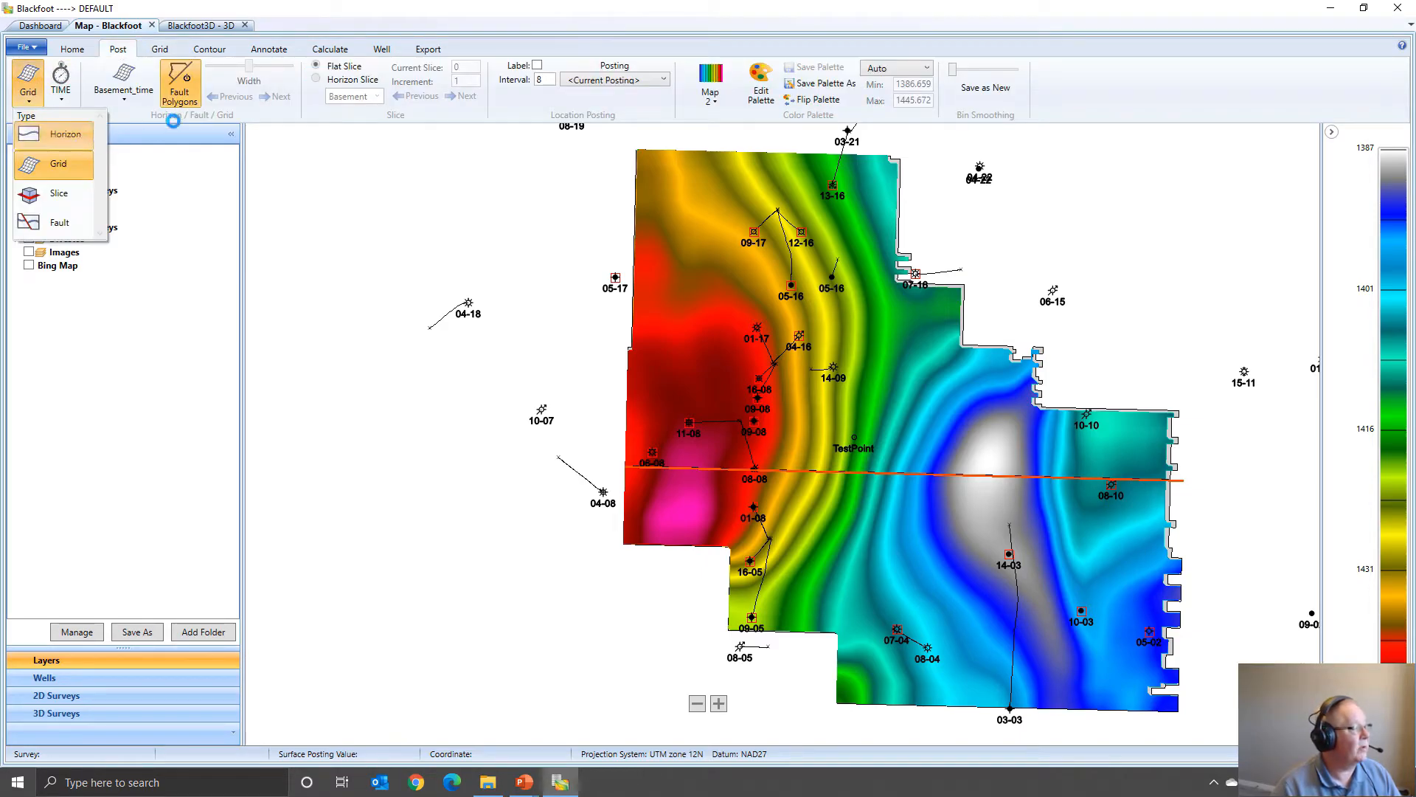
{"action": "left_click", "coordinate": [136, 92]}
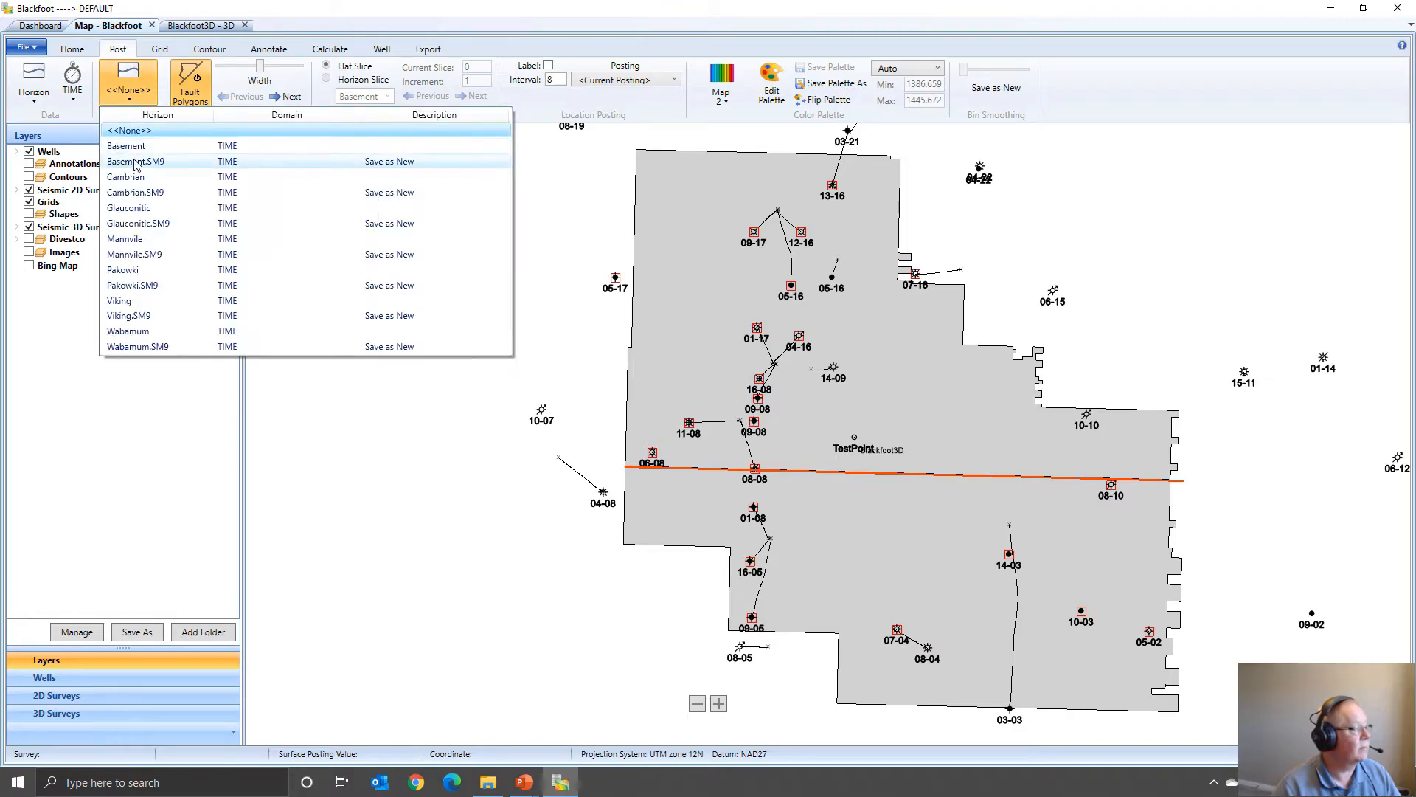
{"action": "left_click", "coordinate": [137, 163]}
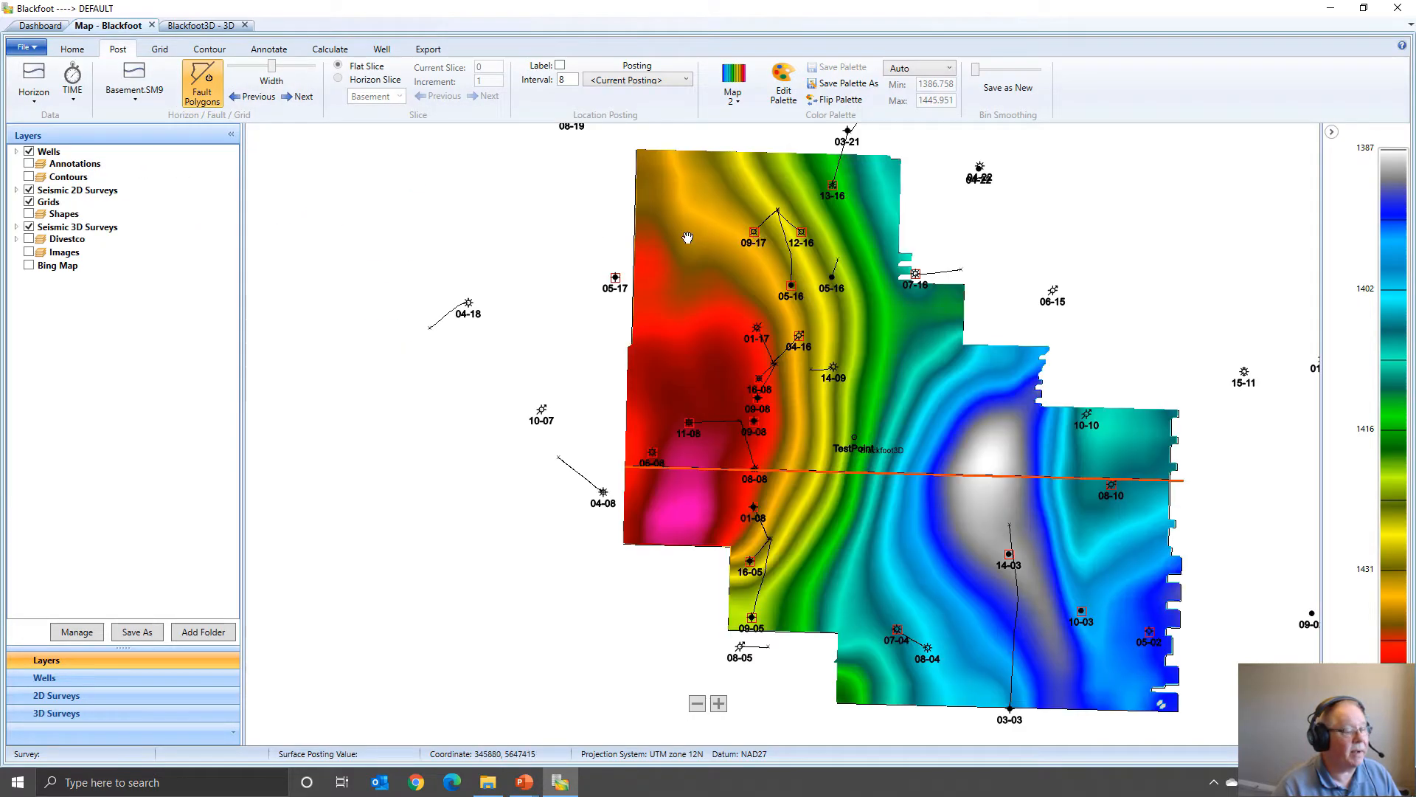
Set the geometry for the next grid to Seismic, based on the Blackfoot3D survey
{"action": "left_click", "coordinate": [155, 49]}
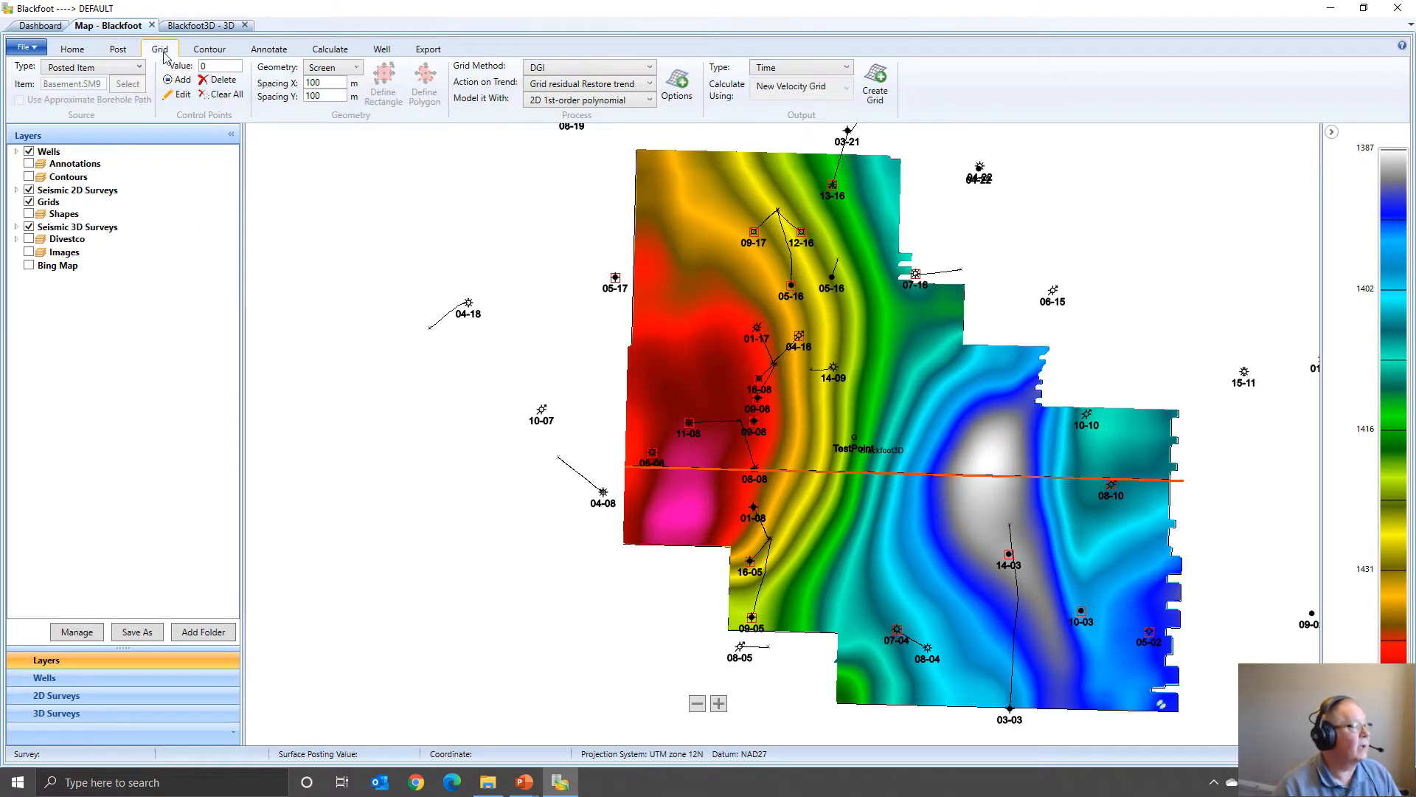
{"action": "left_click", "coordinate": [329, 68]}
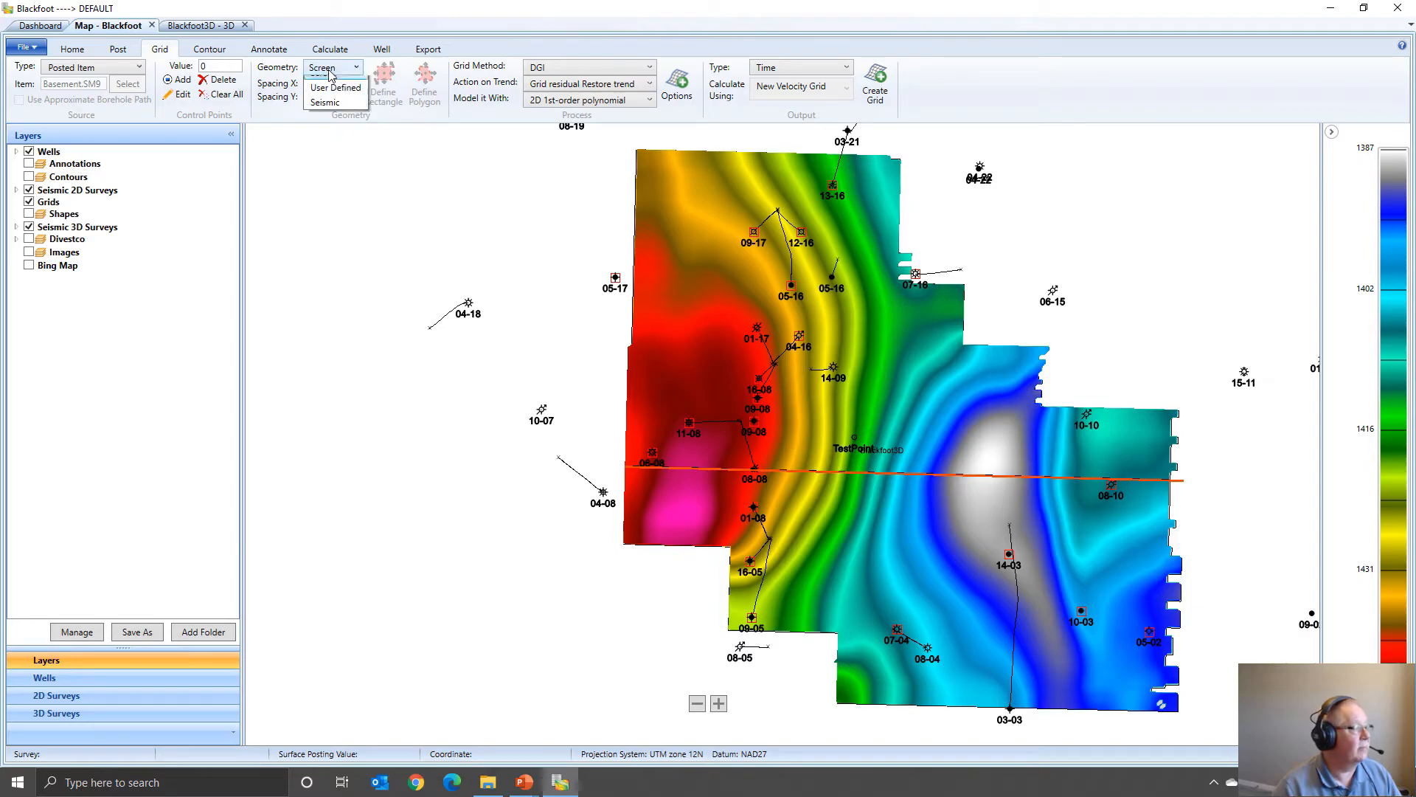
{"action": "left_click", "coordinate": [329, 109]}
{"action": "left_click", "coordinate": [411, 83]}
{"action": "left_click", "coordinate": [398, 128]}
Create a grid with the Depth Warp to Well output type using New Velocity Grid, and name it Basement_depth
{"action": "left_click", "coordinate": [782, 67]}
{"action": "left_click", "coordinate": [764, 130]}
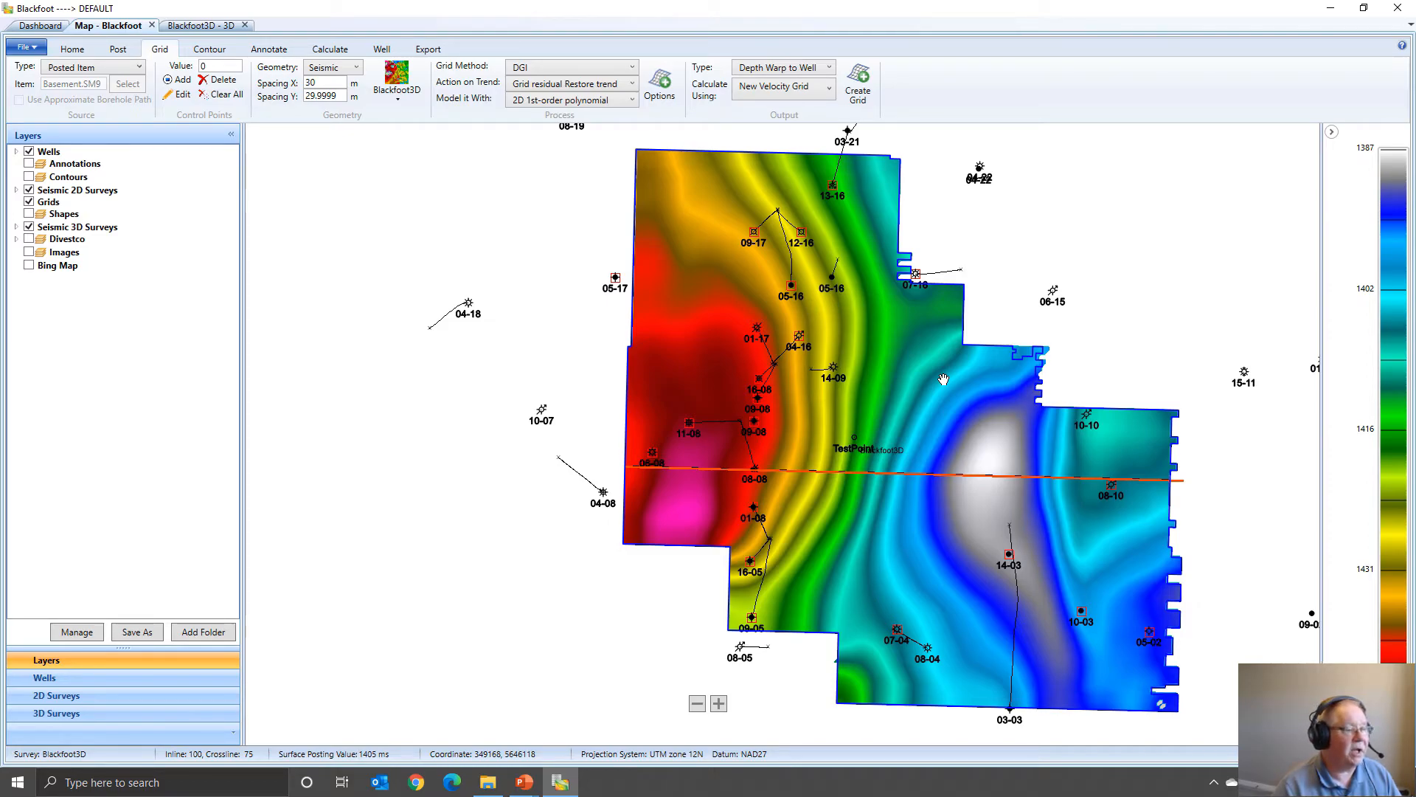
{"action": "left_click", "coordinate": [858, 87]}
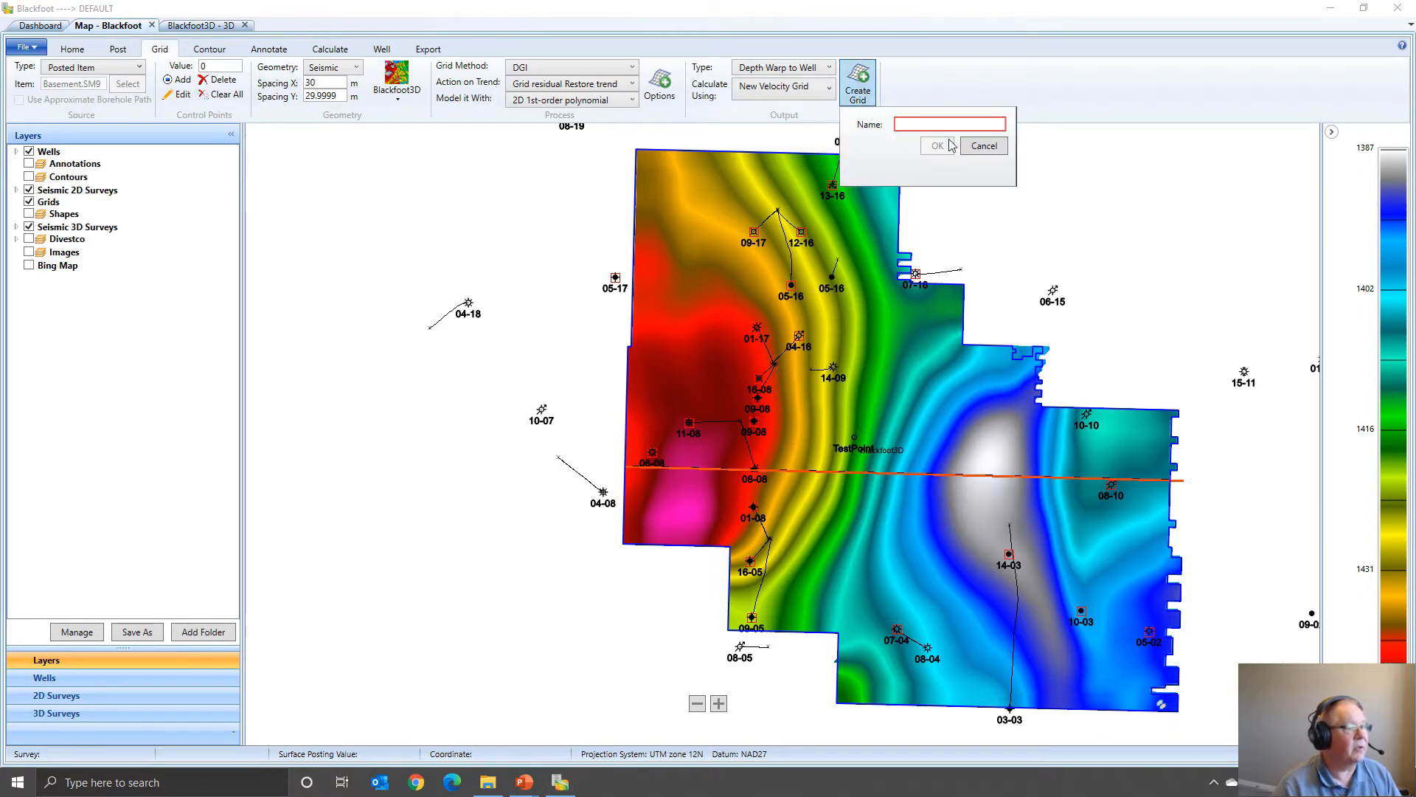
{"action": "type", "text": "B"}
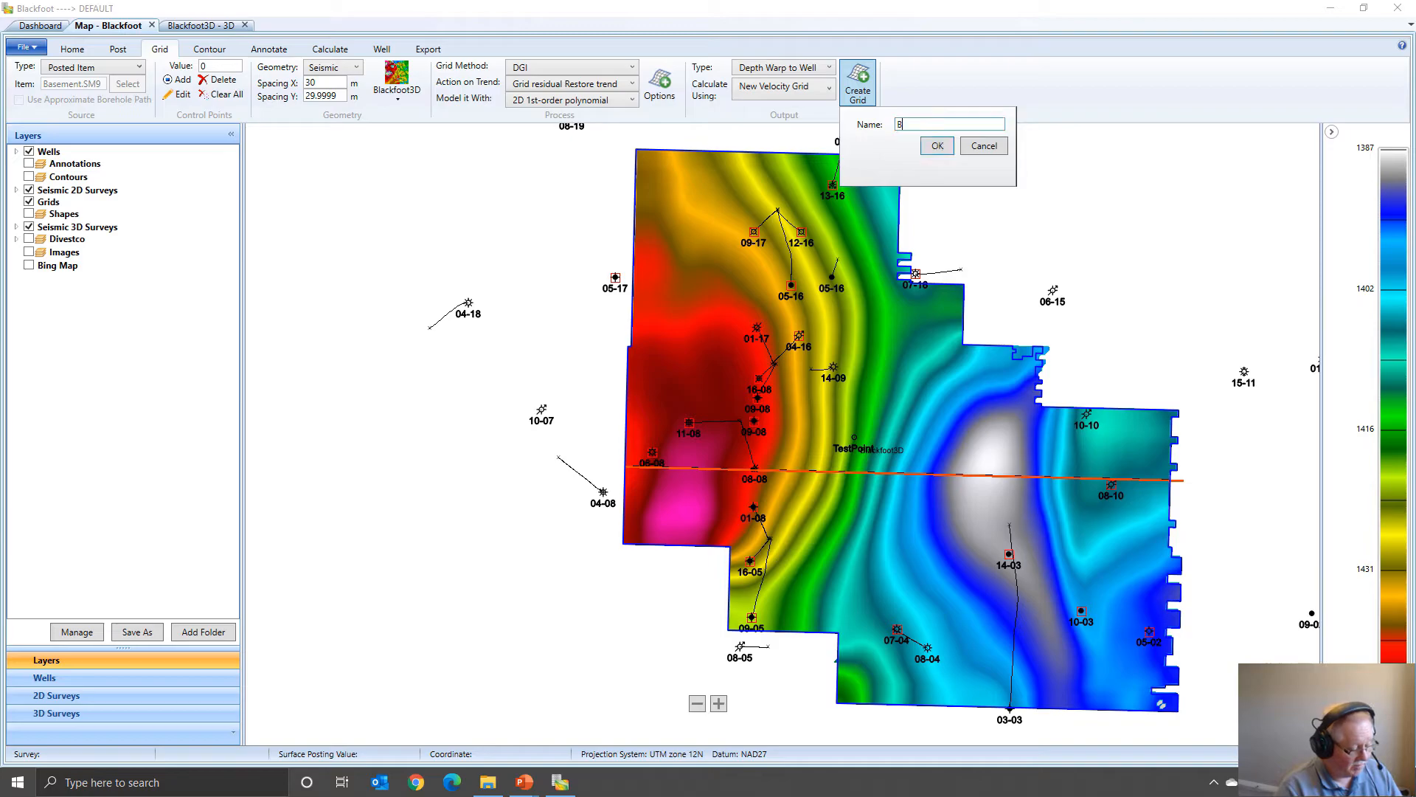
{"action": "type", "text": "asement_depth"}
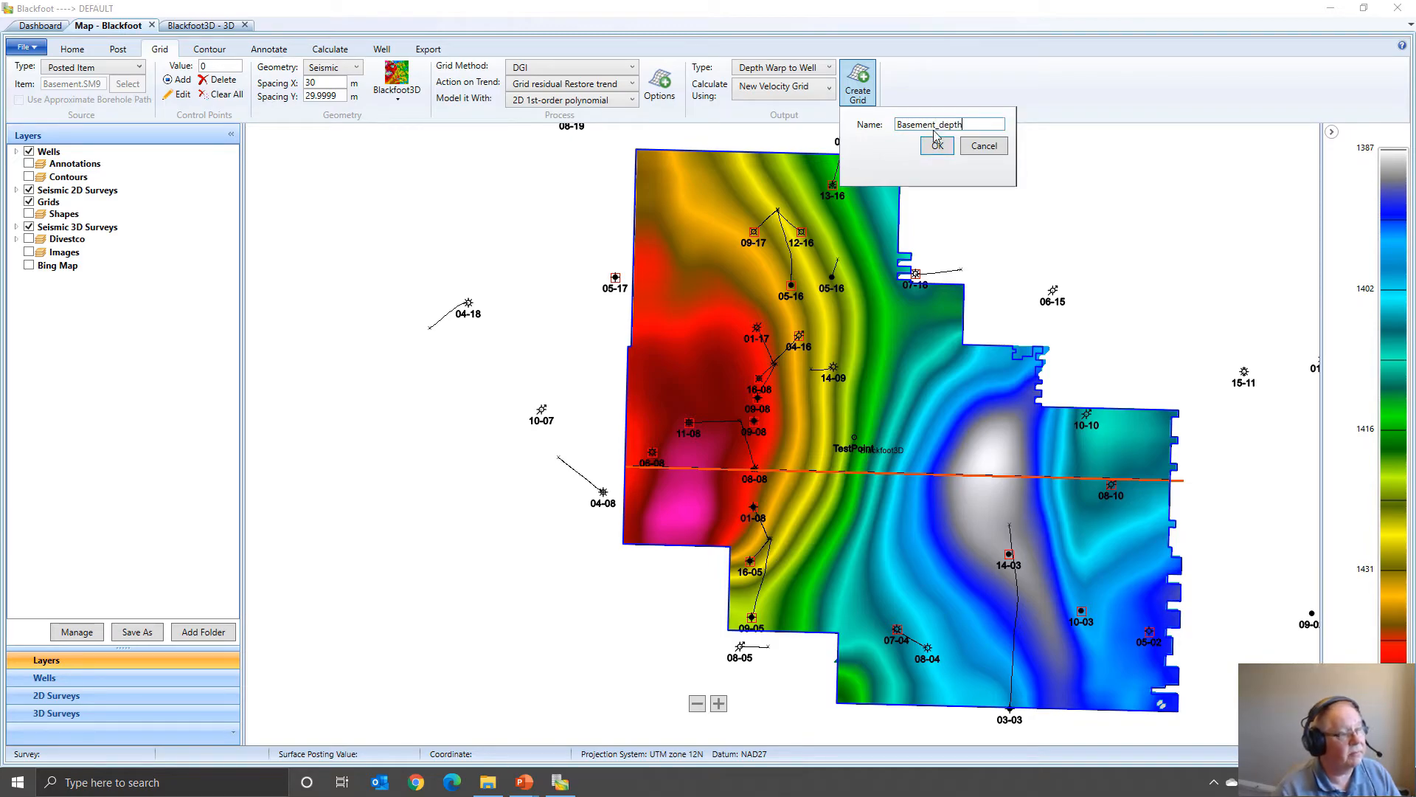
{"action": "left_click", "coordinate": [937, 146]}
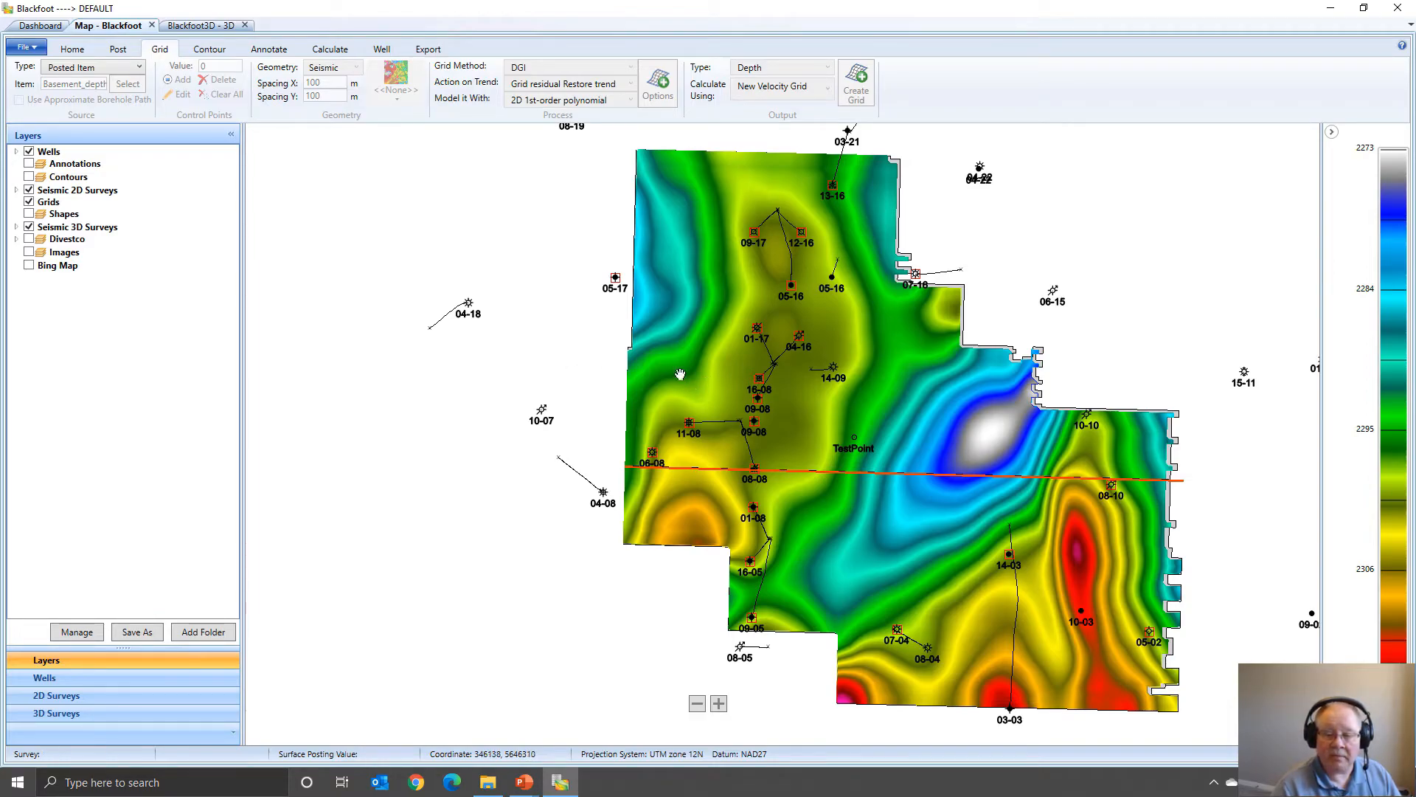
{"action": "key", "text": "alt+Tab"}
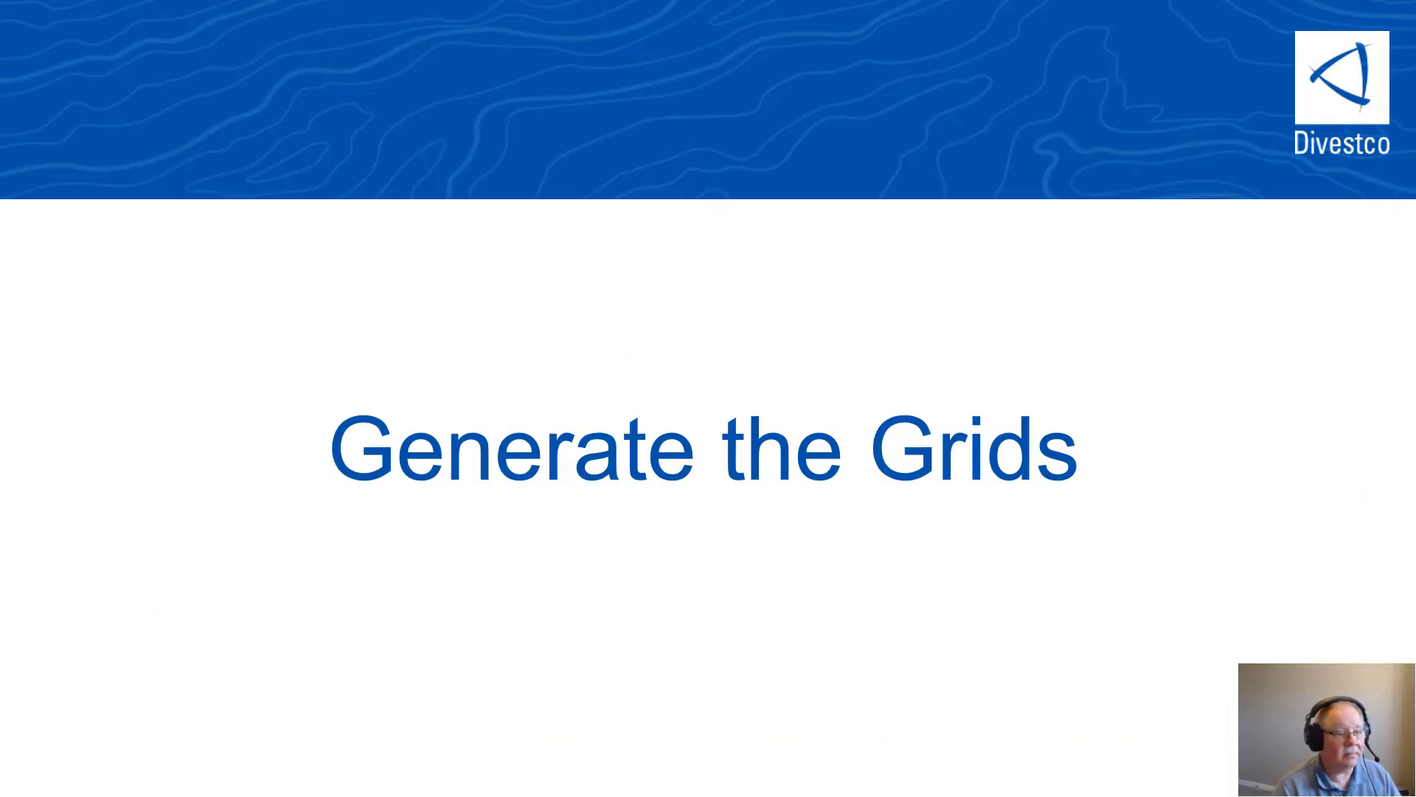
{"action": "key", "text": "Right"}
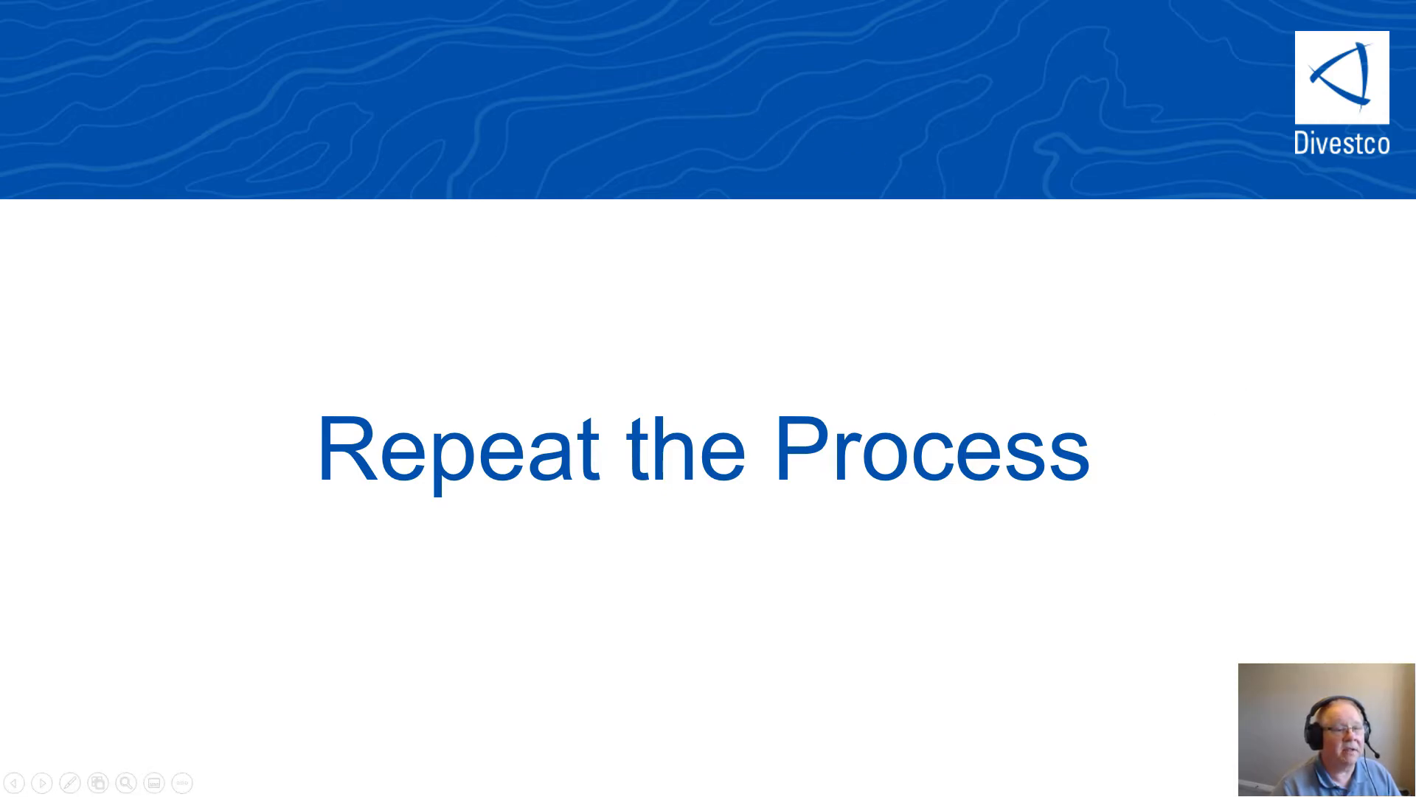
Return from the slideshow to the Blackfoot map and post other existing depth-domain grids for review, ending with Glauc_Tops
{"action": "key", "text": "ctrl+t"}
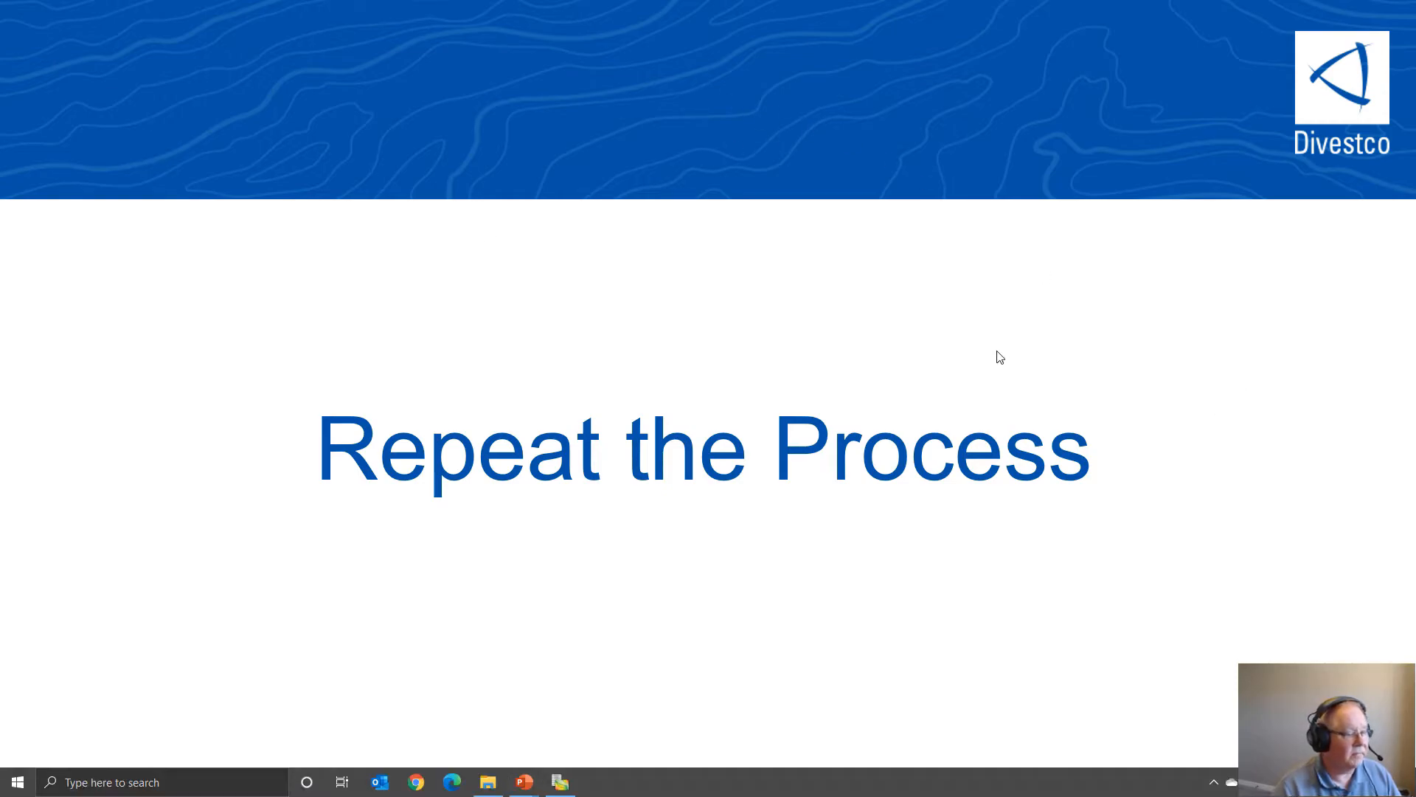
{"action": "left_click", "coordinate": [560, 782]}
{"action": "left_click", "coordinate": [120, 50]}
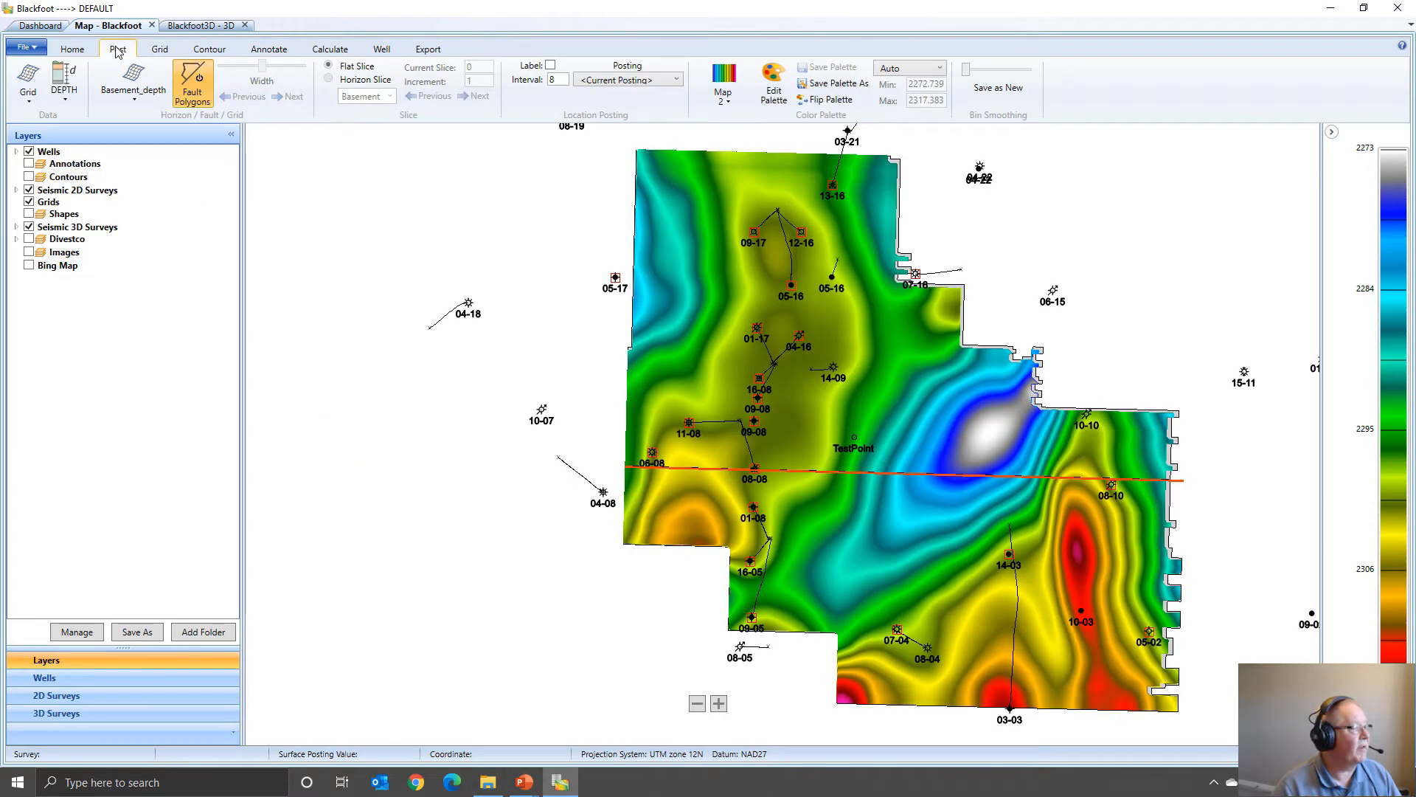
{"action": "left_click", "coordinate": [133, 83]}
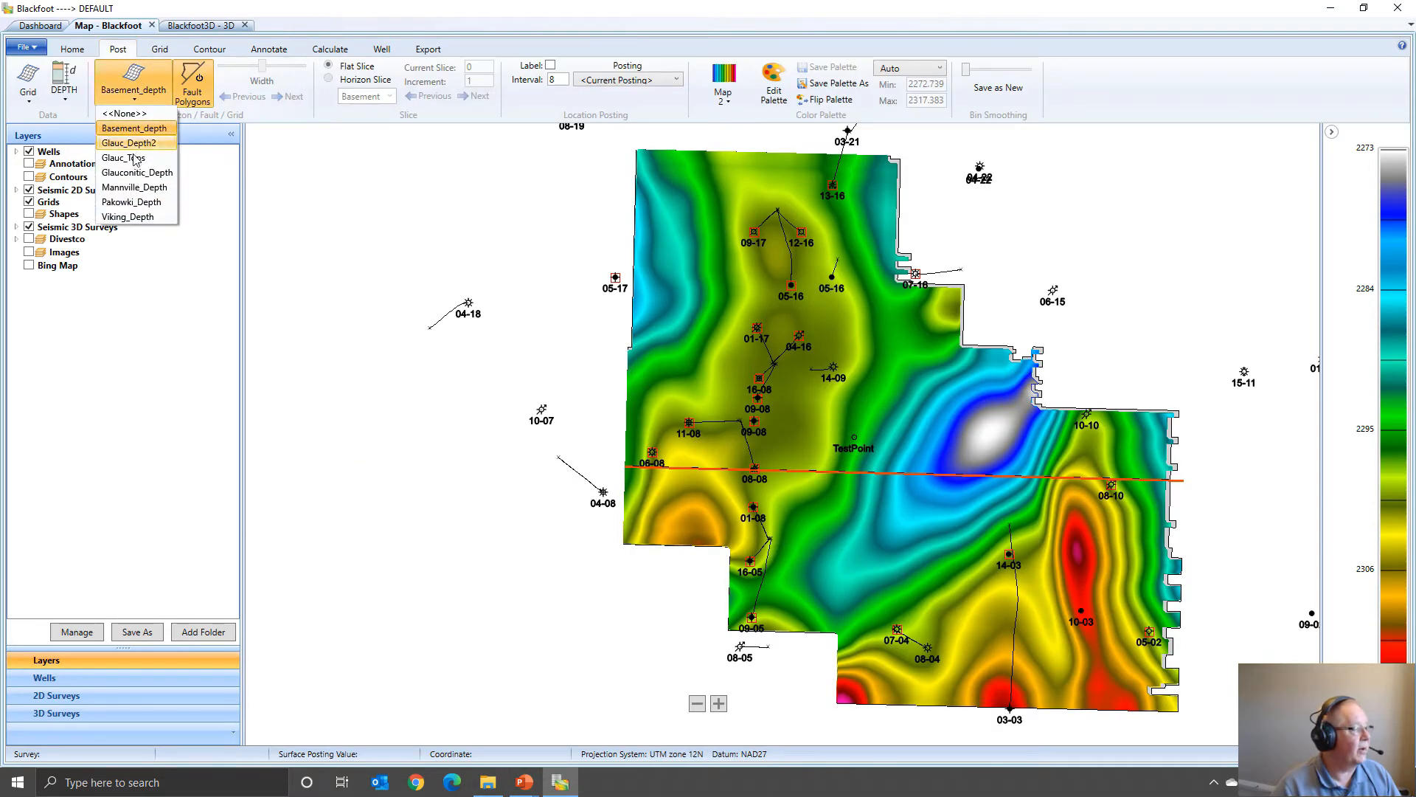
{"action": "left_click", "coordinate": [131, 201]}
{"action": "left_click", "coordinate": [133, 90]}
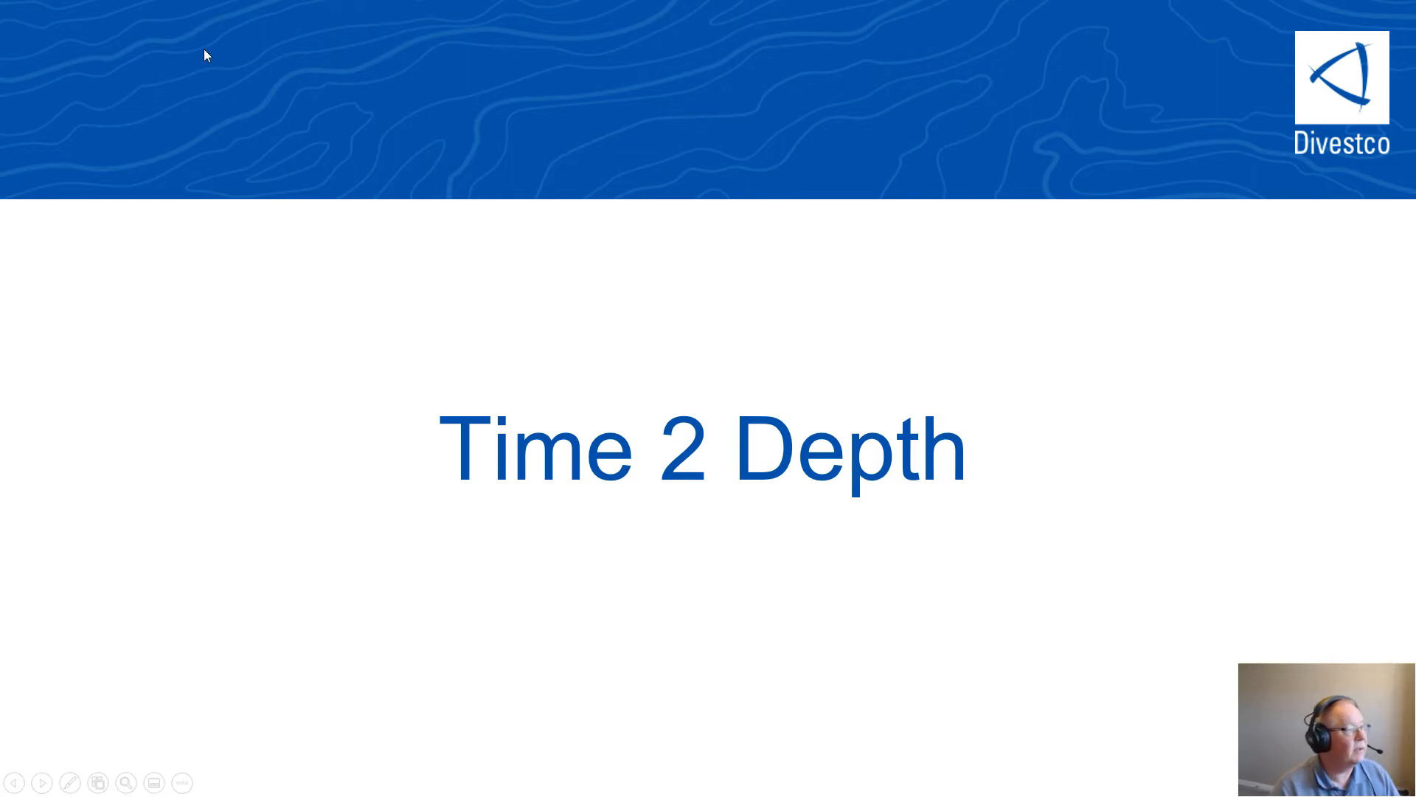
Return from the slideshow to the Blackfoot3D seismic view and open the Time to Depth process, moving its dialog aside
{"action": "key", "text": "ctrl+t"}
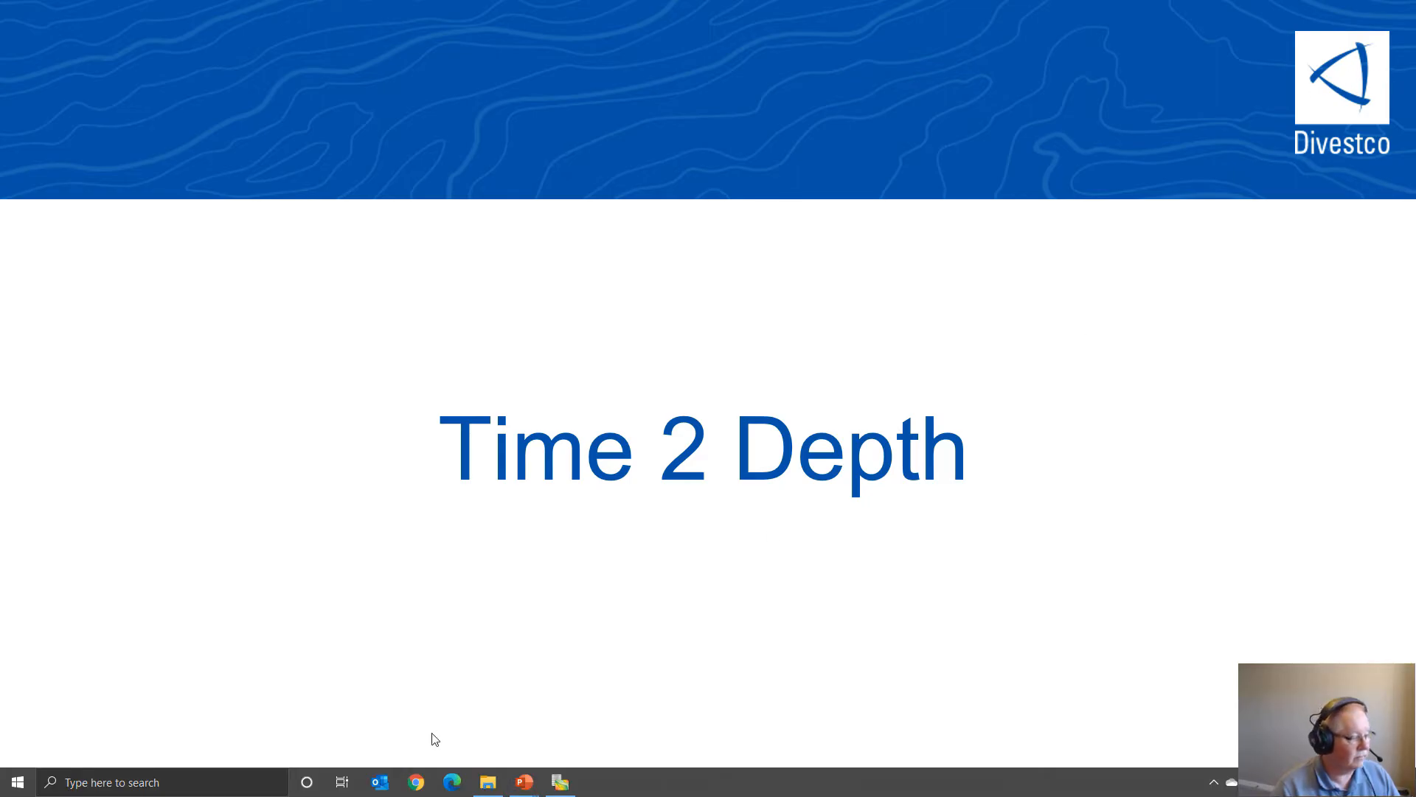
{"action": "left_click", "coordinate": [562, 783]}
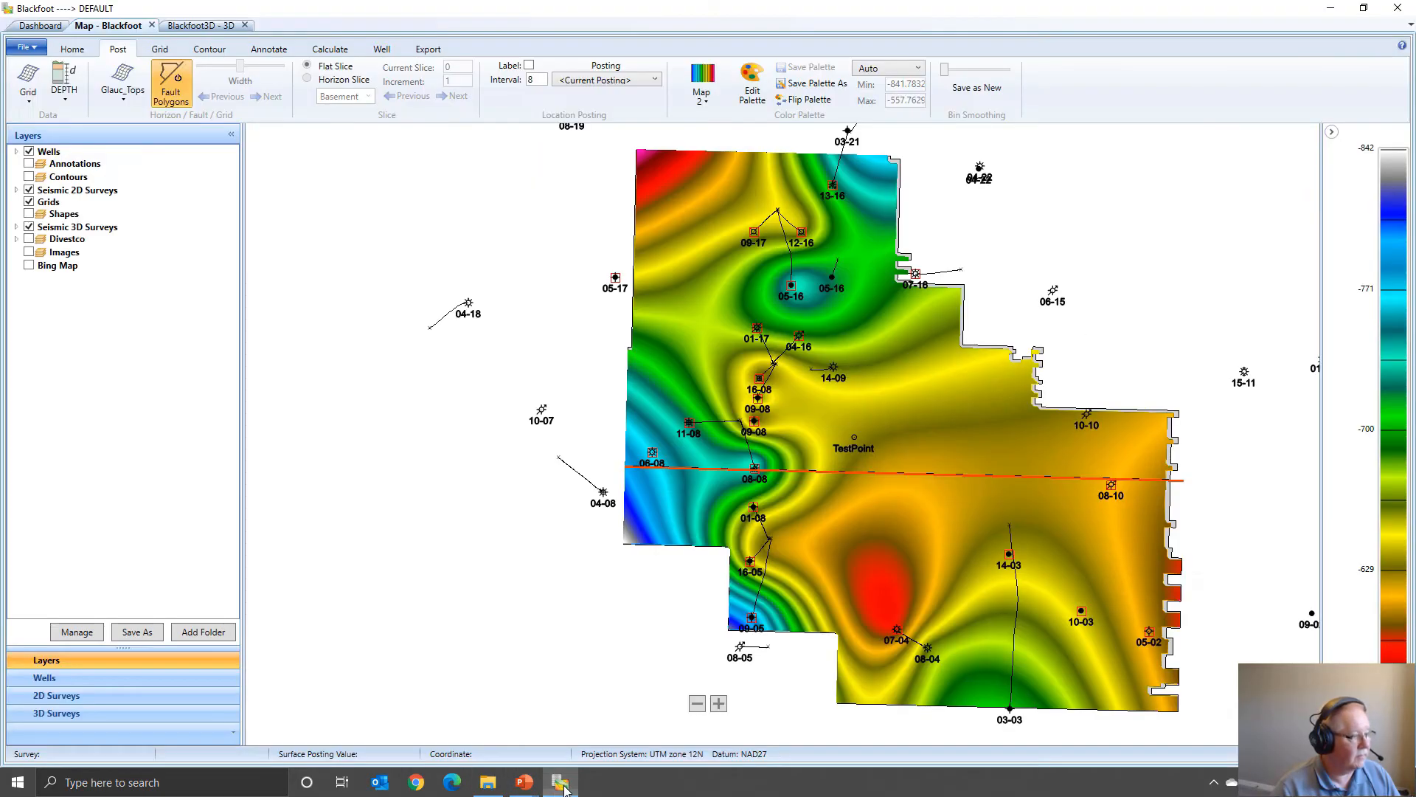
{"action": "left_click", "coordinate": [178, 26]}
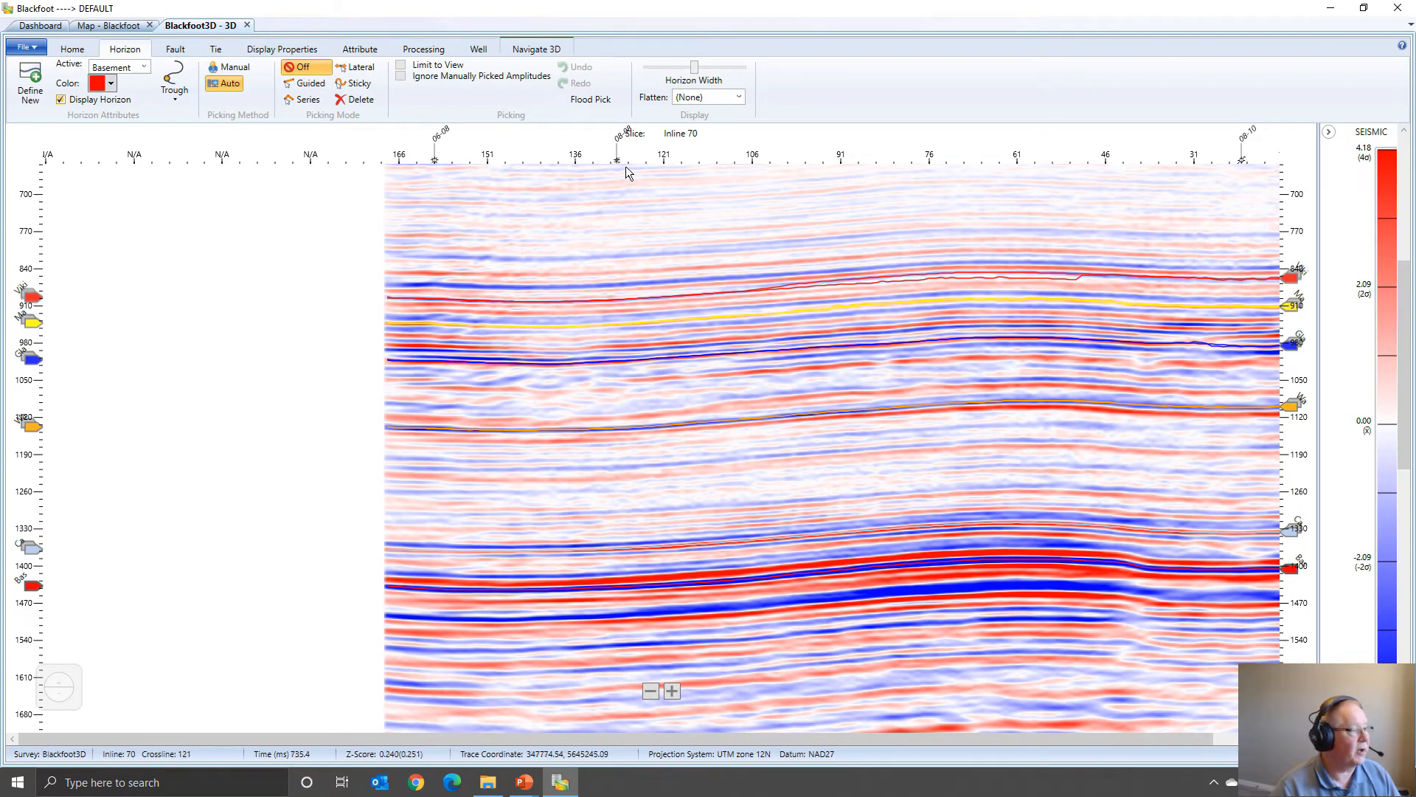
{"action": "left_click", "coordinate": [423, 48]}
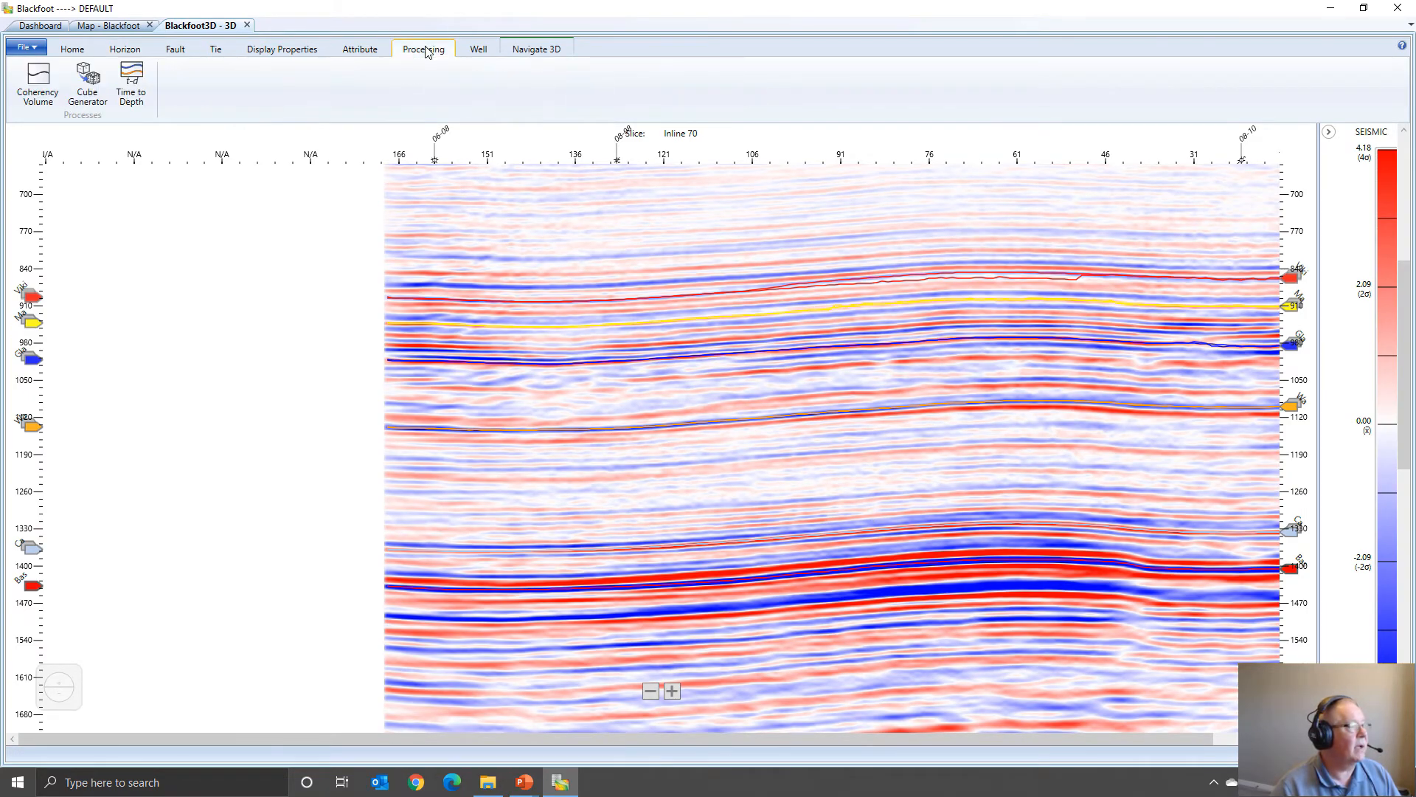
{"action": "left_click", "coordinate": [131, 83]}
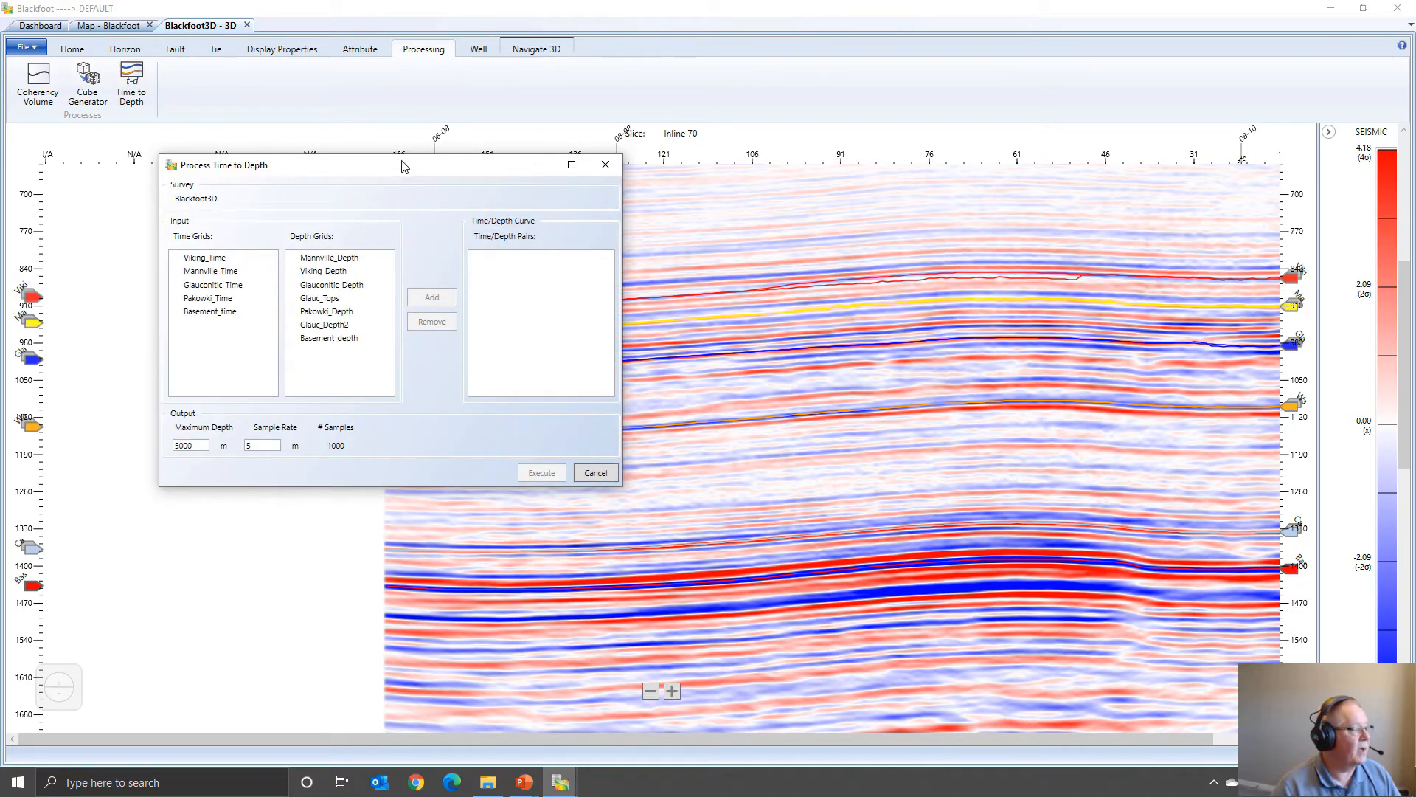
{"action": "left_click_drag", "start_coordinate": [402, 163], "coordinate": [379, 118]}
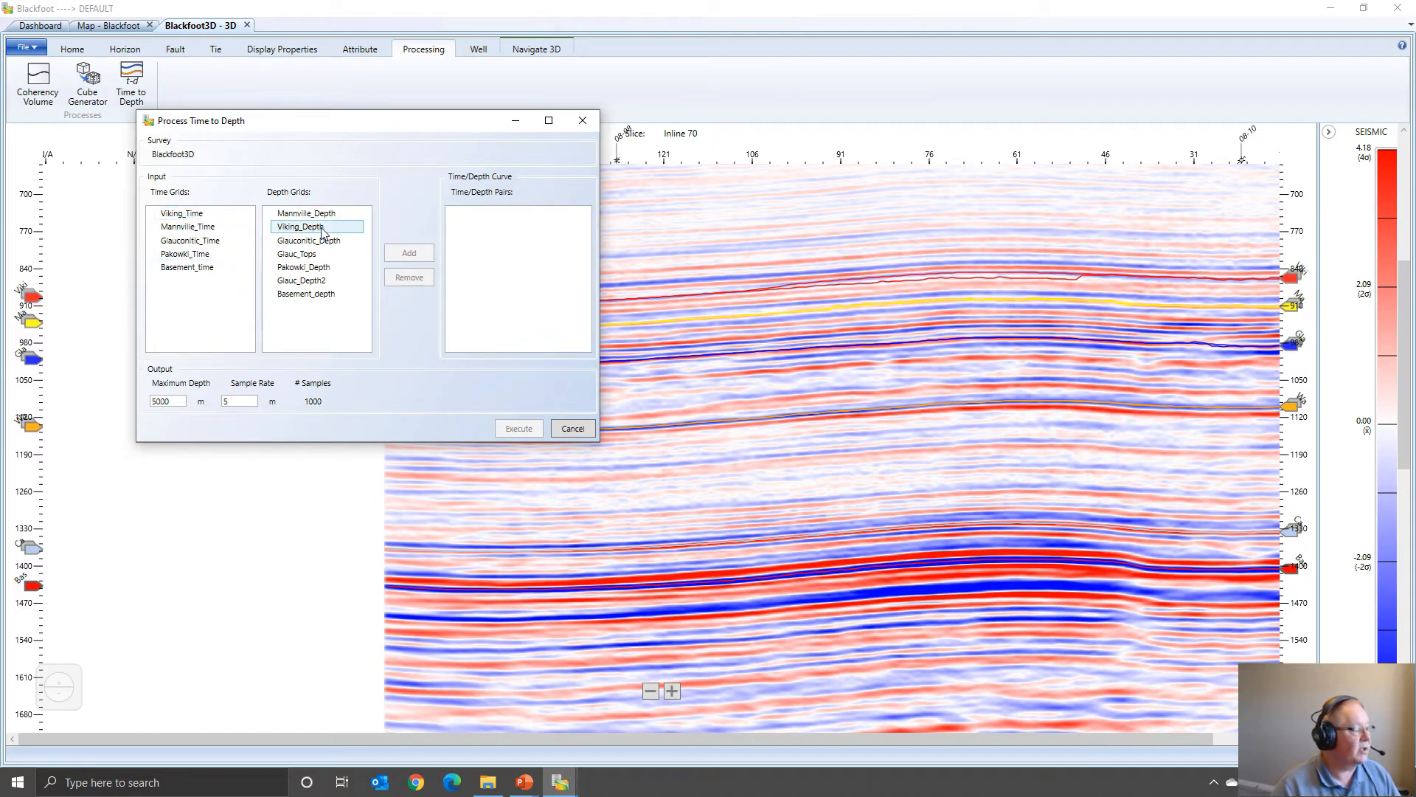
Add time/depth pairs for Pakowki, Viking and Mannville, matching each time grid with its corresponding depth grid
{"action": "left_click", "coordinate": [187, 256]}
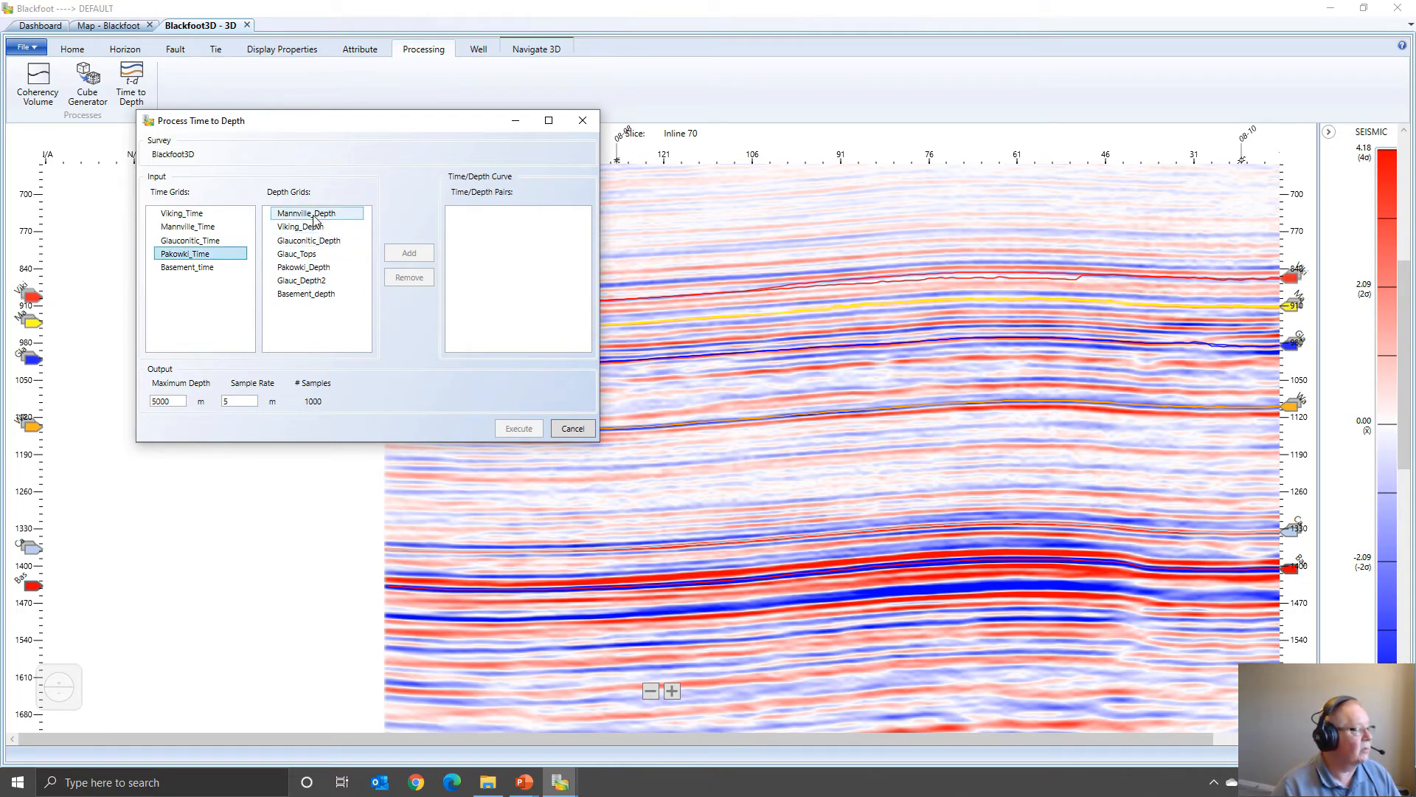
{"action": "left_click", "coordinate": [312, 268]}
{"action": "left_click", "coordinate": [405, 254]}
{"action": "left_click", "coordinate": [183, 213]}
{"action": "left_click", "coordinate": [310, 226]}
{"action": "left_click", "coordinate": [409, 253]}
{"action": "left_click", "coordinate": [188, 227]}
{"action": "left_click", "coordinate": [321, 215]}
{"action": "left_click", "coordinate": [409, 253]}
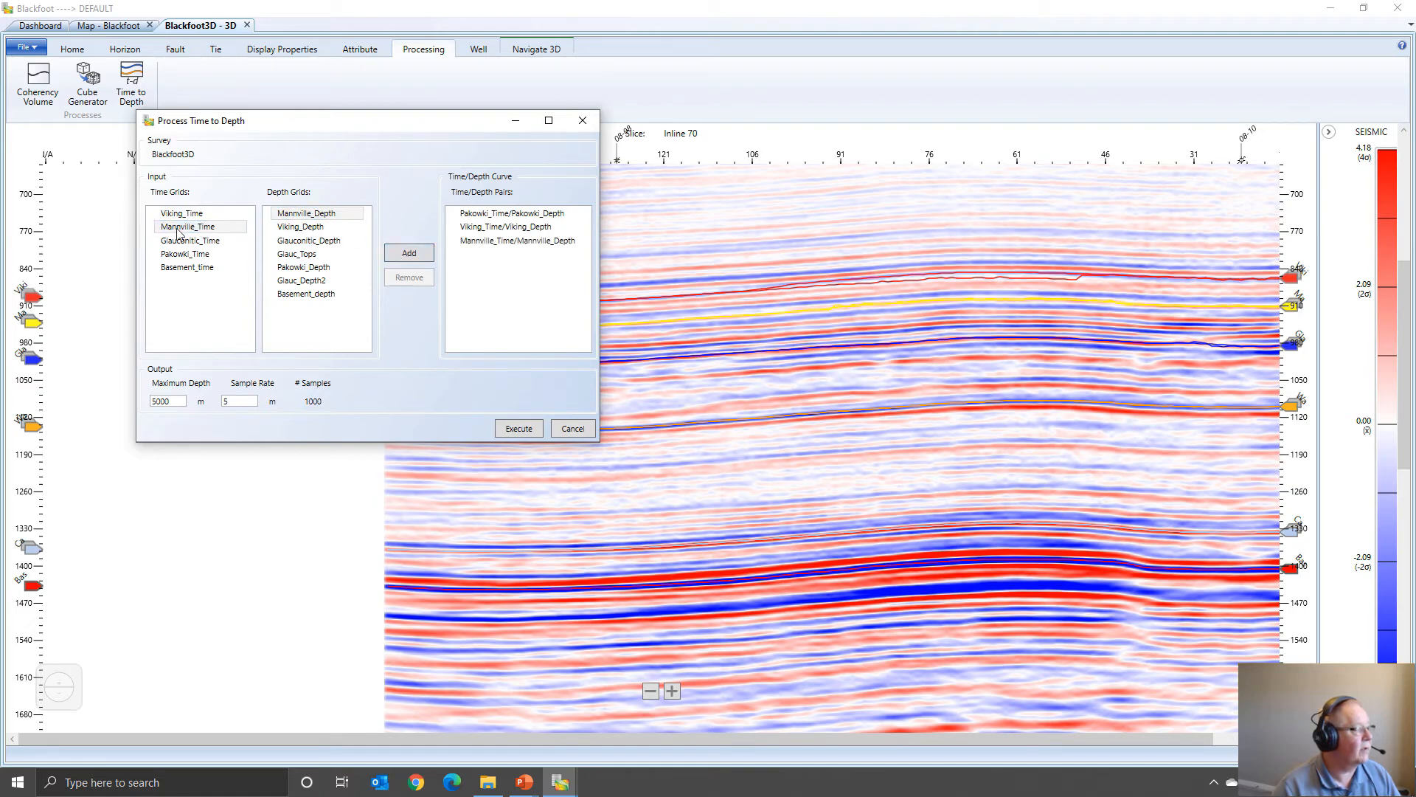
Add the Glauconitic_Time/Glauconitic_Depth and Basement_time/Basement_depth pairs, and execute the conversion with 5000 m maximum depth and 5 m sample rate
{"action": "left_click", "coordinate": [188, 240]}
{"action": "left_click", "coordinate": [314, 242]}
{"action": "left_click", "coordinate": [408, 253]}
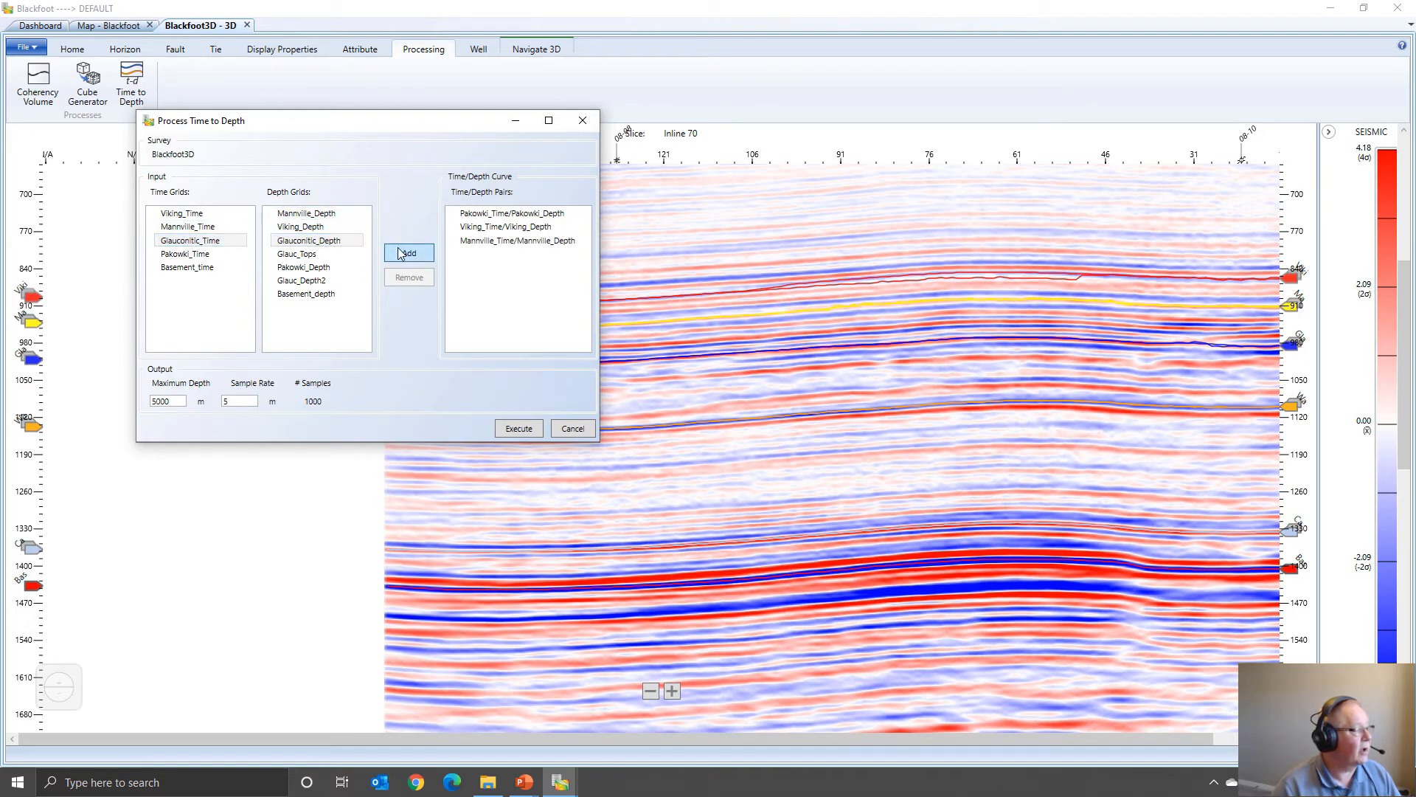
{"action": "left_click", "coordinate": [177, 267]}
{"action": "left_click", "coordinate": [311, 293]}
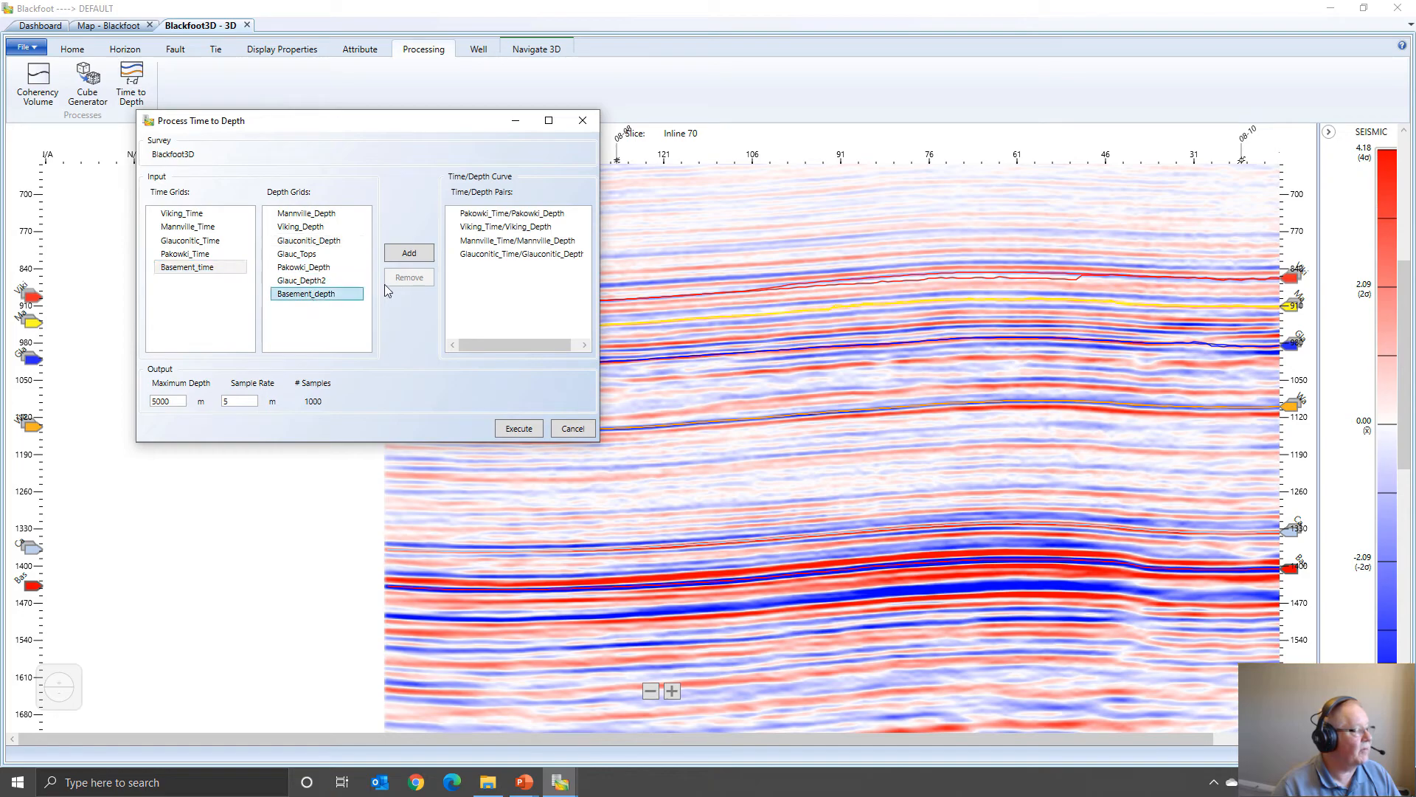
{"action": "left_click", "coordinate": [408, 255]}
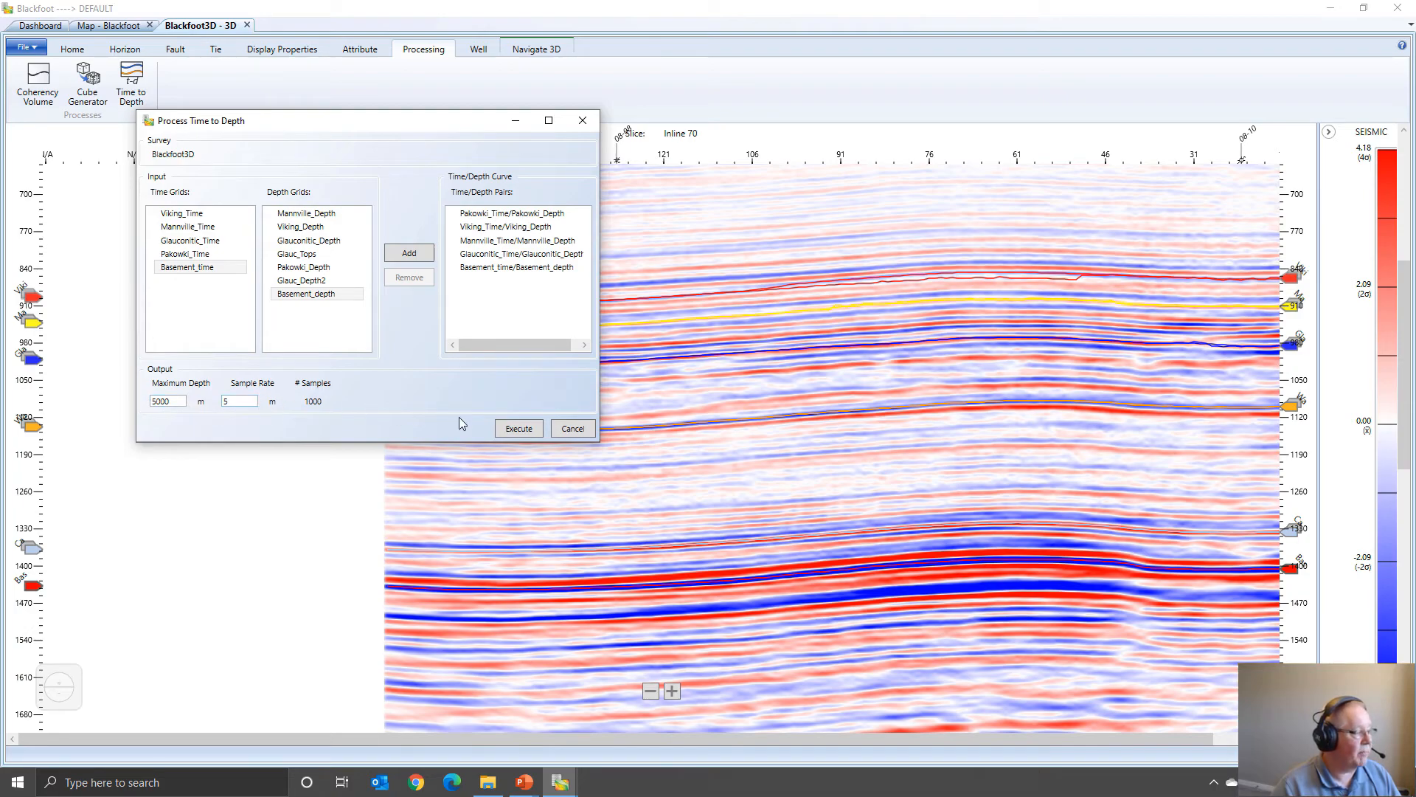
{"action": "left_click", "coordinate": [532, 439]}
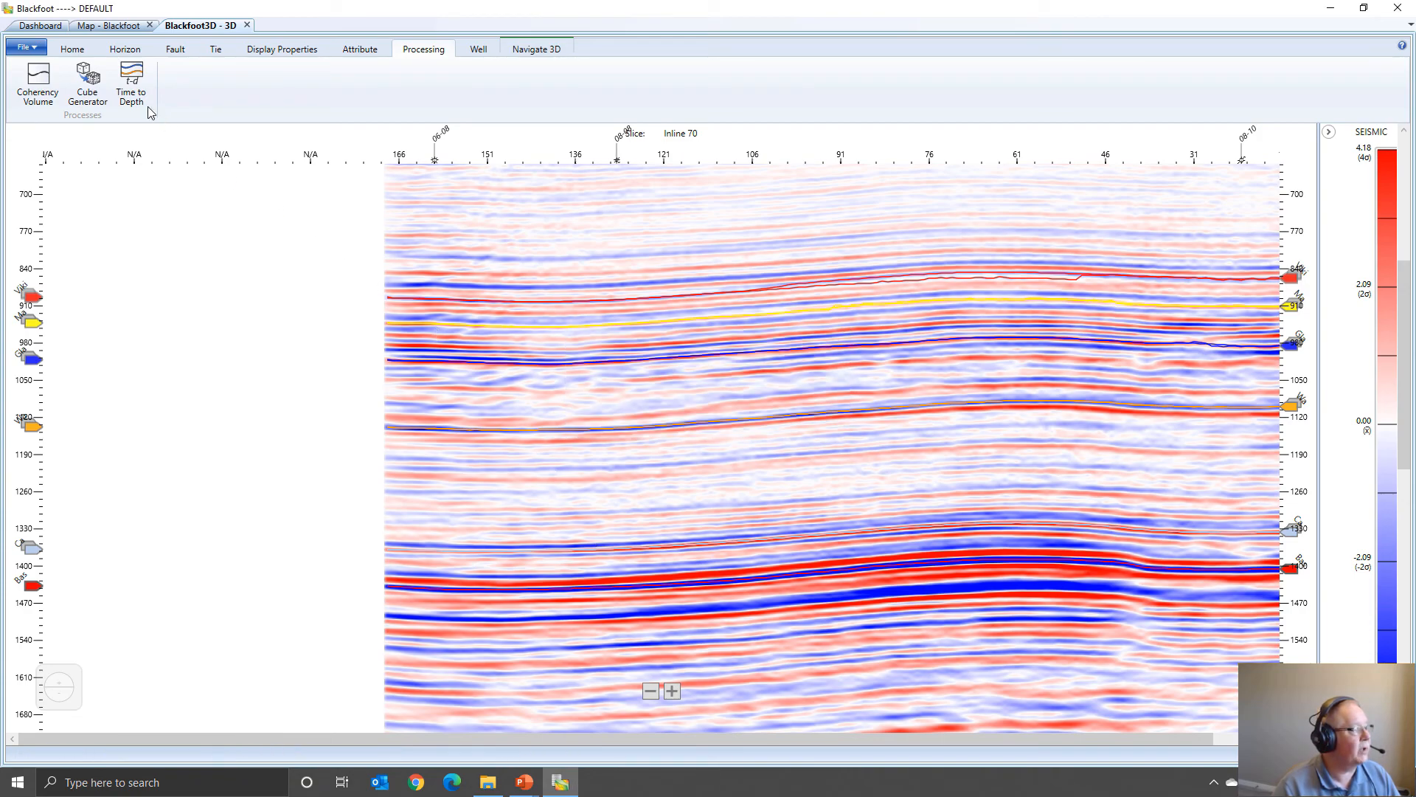
Display the GLASS SEISMIC DEPTH VERTIMIG version of Blackfoot3D and inspect the depth-converted section on inline 70
{"action": "left_click", "coordinate": [72, 49]}
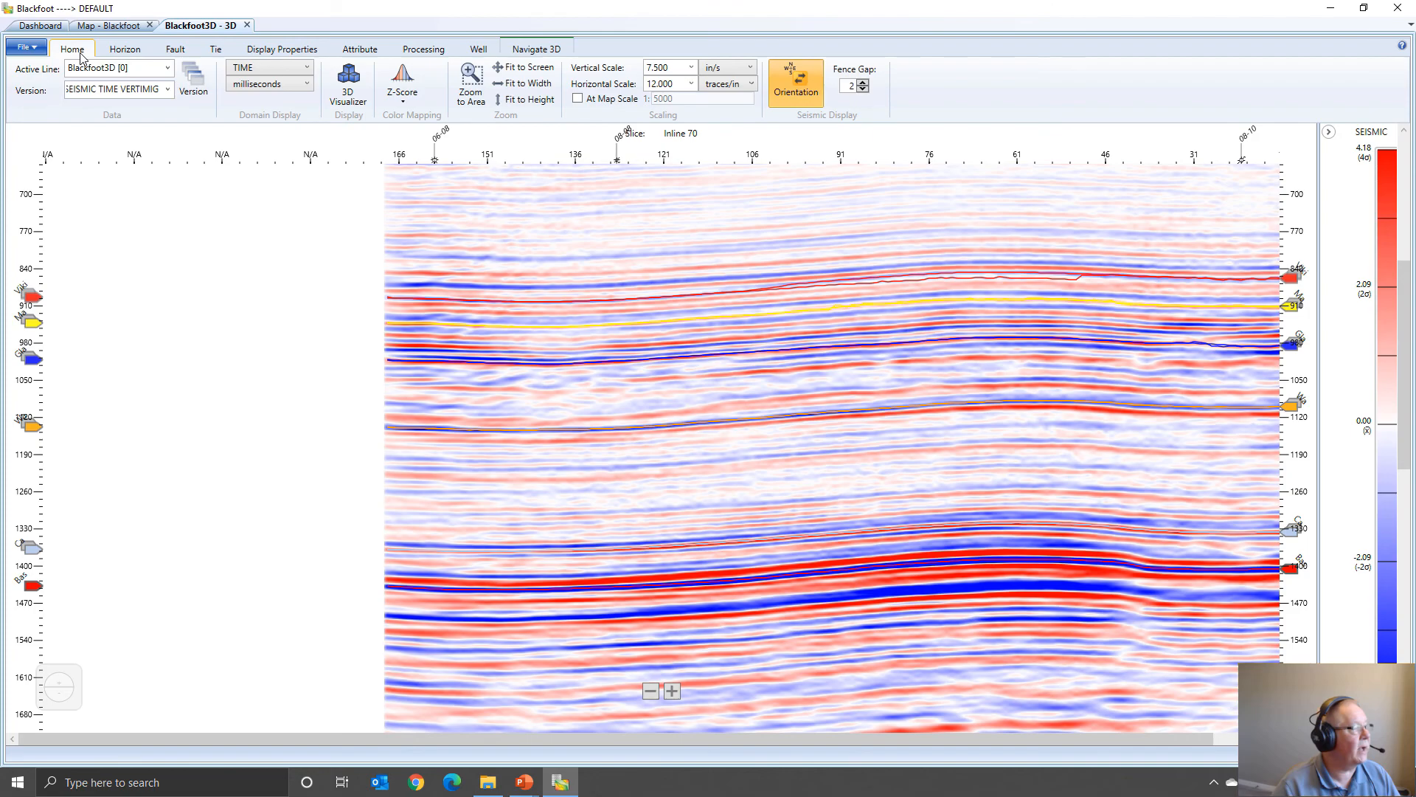
{"action": "left_click", "coordinate": [167, 89]}
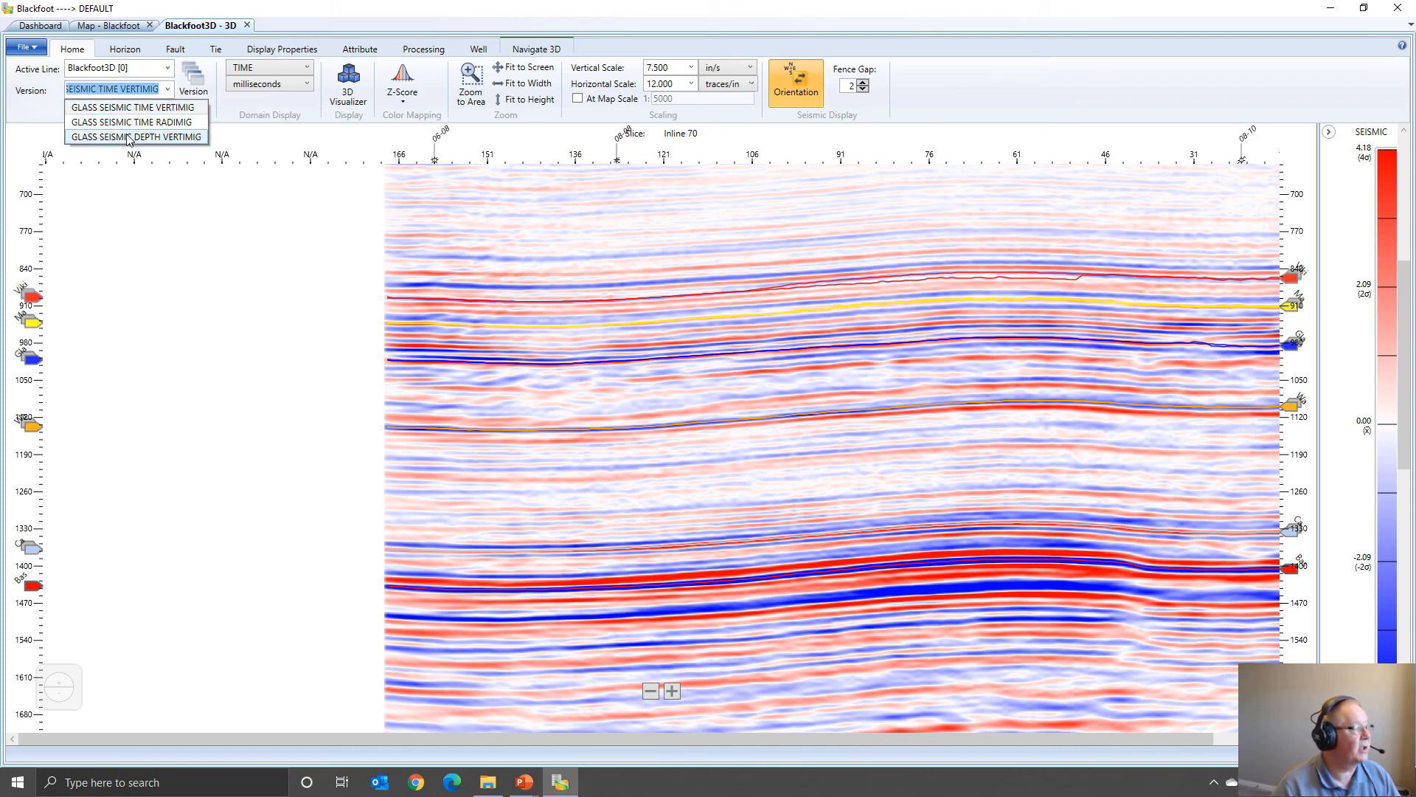
{"action": "left_click", "coordinate": [129, 137]}
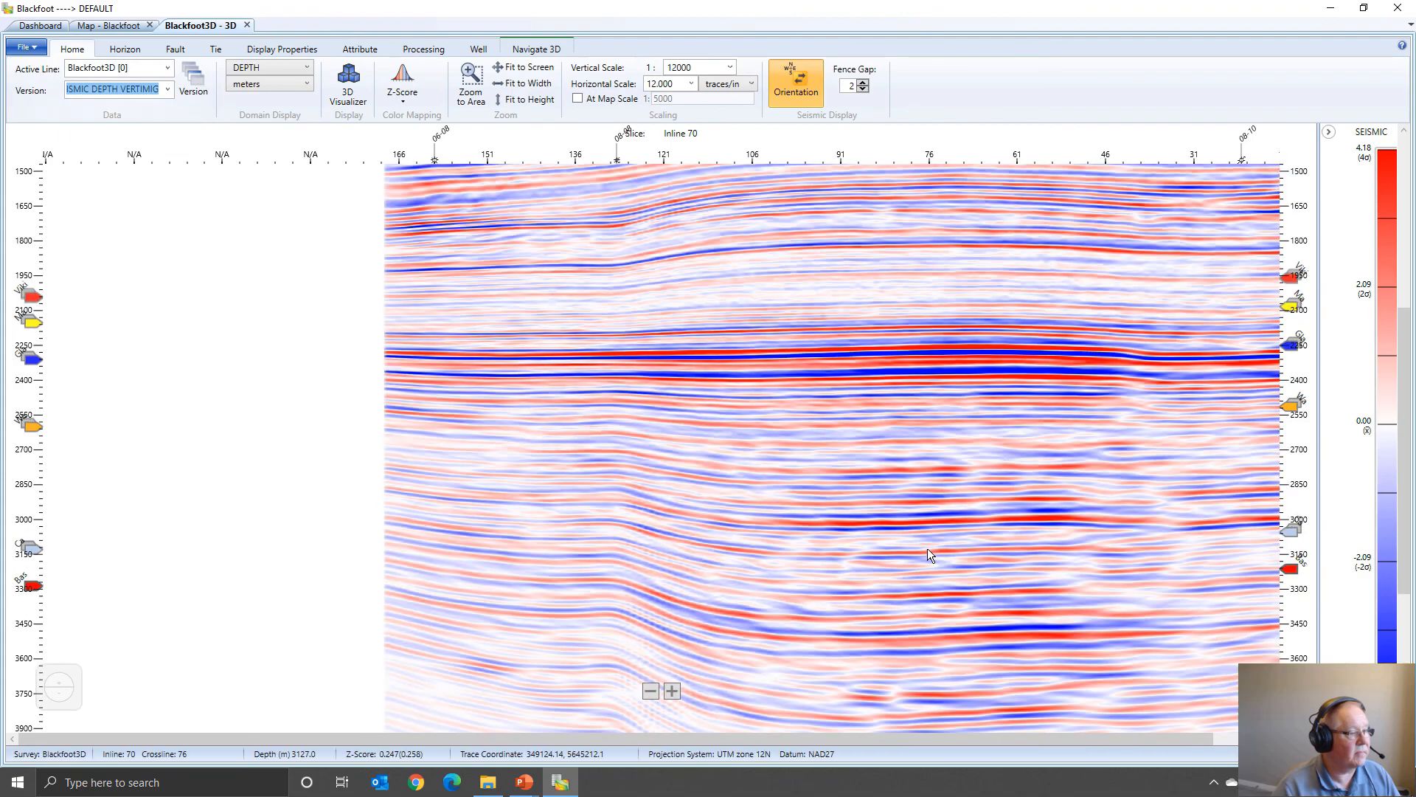
{"action": "scroll", "coordinate": [904, 529], "scroll_direction": "up", "scroll_amount": 3}
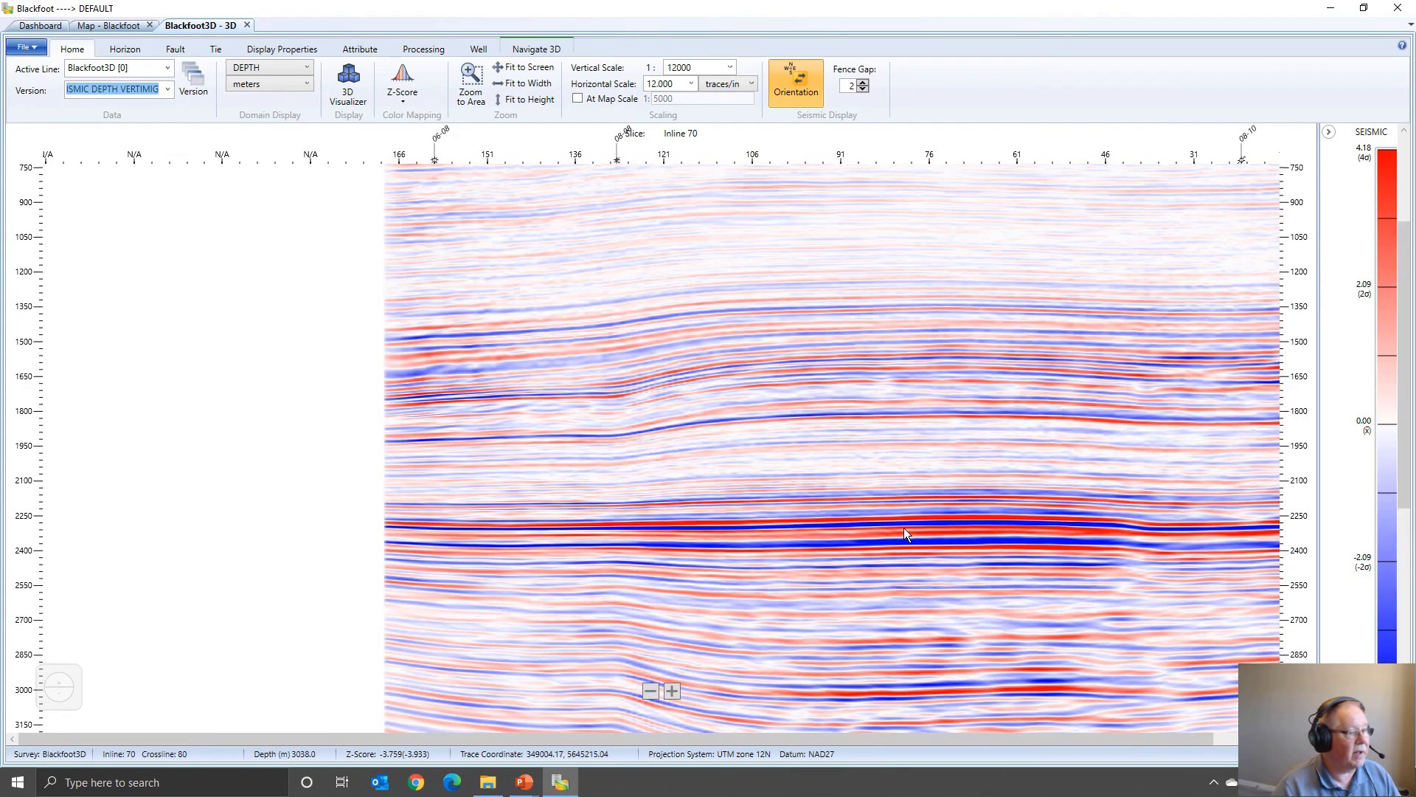
{"action": "scroll", "coordinate": [818, 561], "scroll_direction": "down", "scroll_amount": 1}
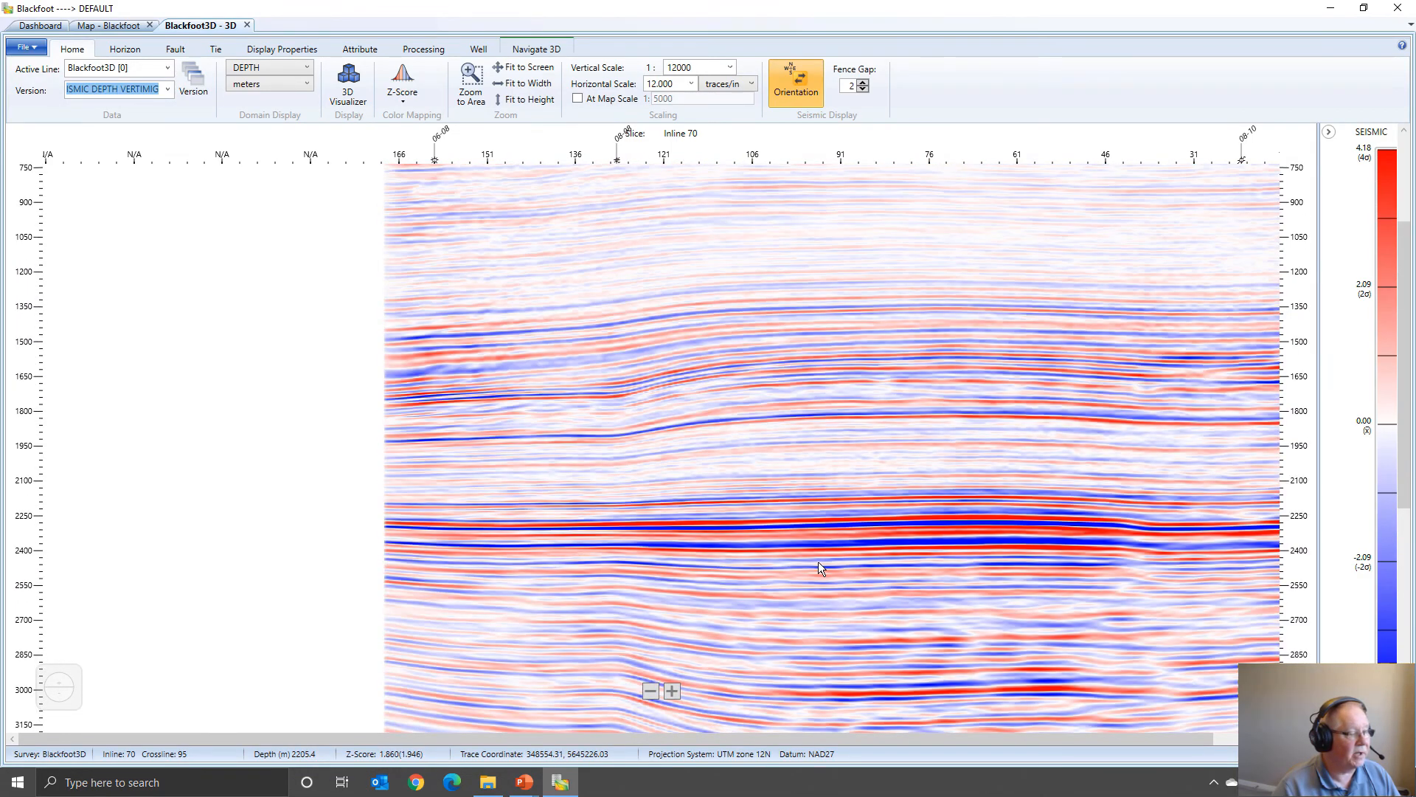